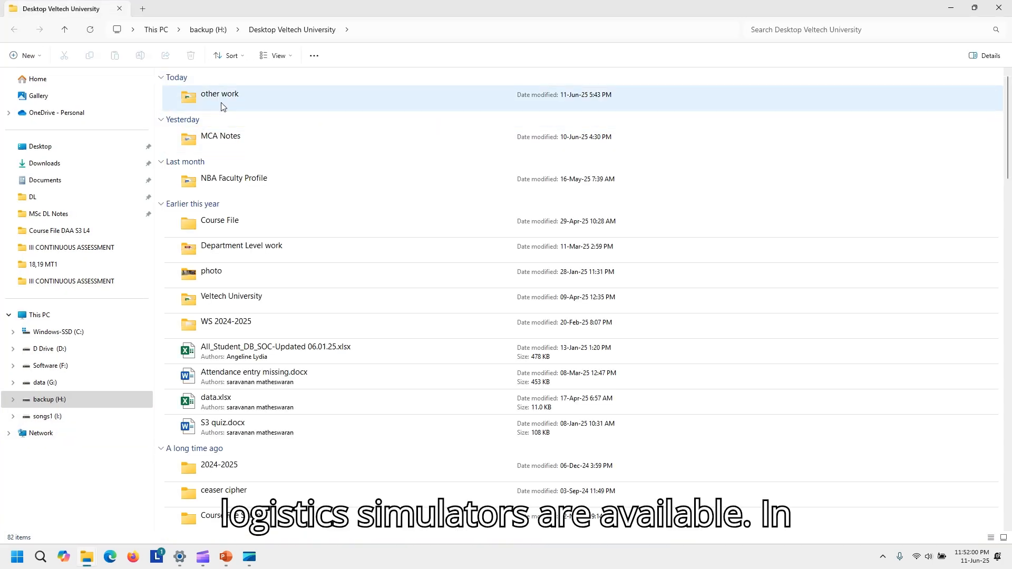
- Open the ICT Tools folder inside MCA Notes on the backup drive and select the logisim-win-2.7.1.exe file
{"action": "left_click", "coordinate": [222, 105]}
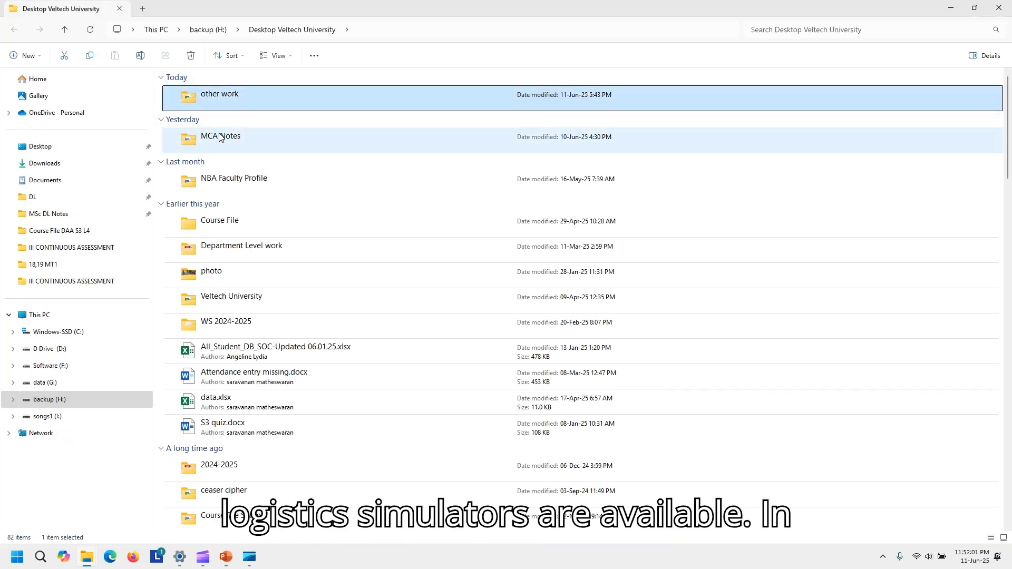
{"action": "double_click", "coordinate": [211, 137]}
{"action": "left_click", "coordinate": [210, 93]}
{"action": "double_click", "coordinate": [209, 93]}
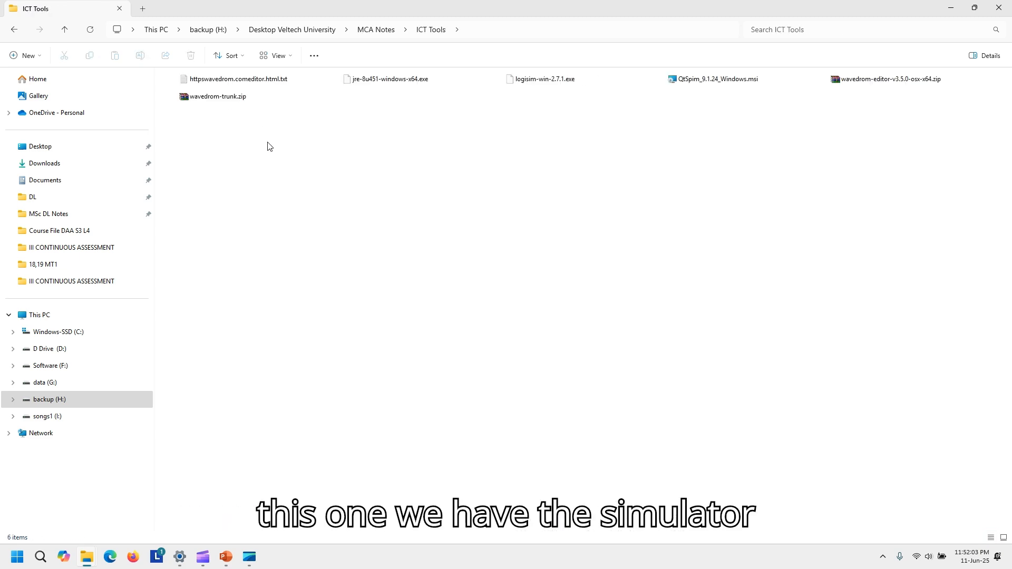
{"action": "left_click", "coordinate": [568, 85]}
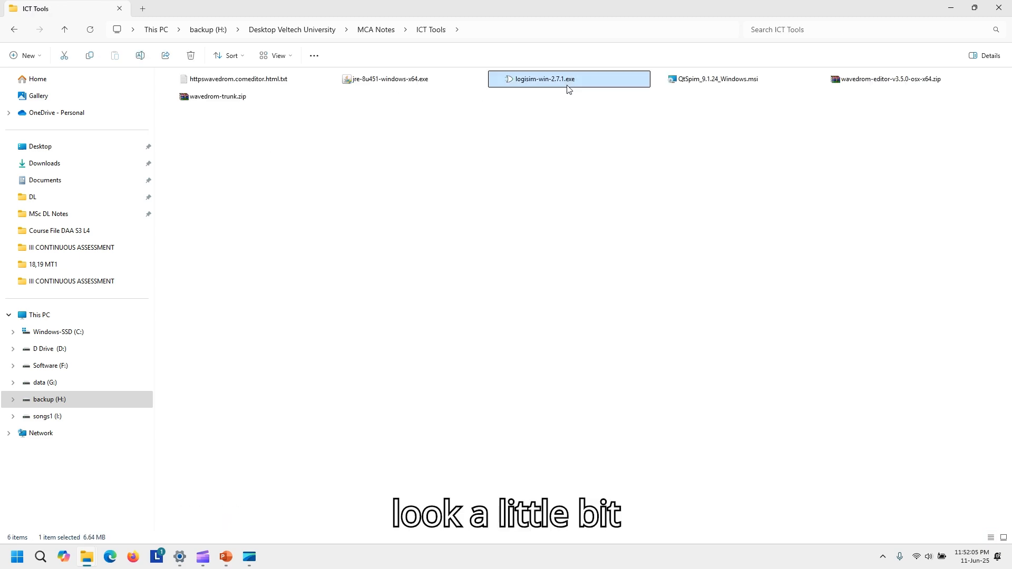
{"action": "left_click", "coordinate": [951, 8]}
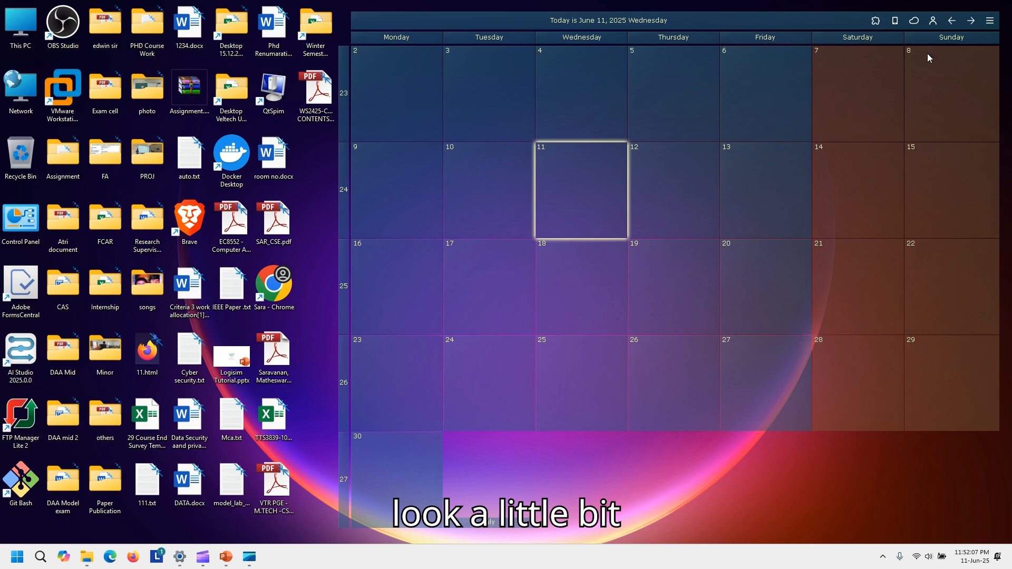
- Set the Windows display scale to 175% through the desktop's display settings
{"action": "key", "text": "super"}
{"action": "left_click", "coordinate": [887, 491]}
{"action": "right_click", "coordinate": [885, 486]}
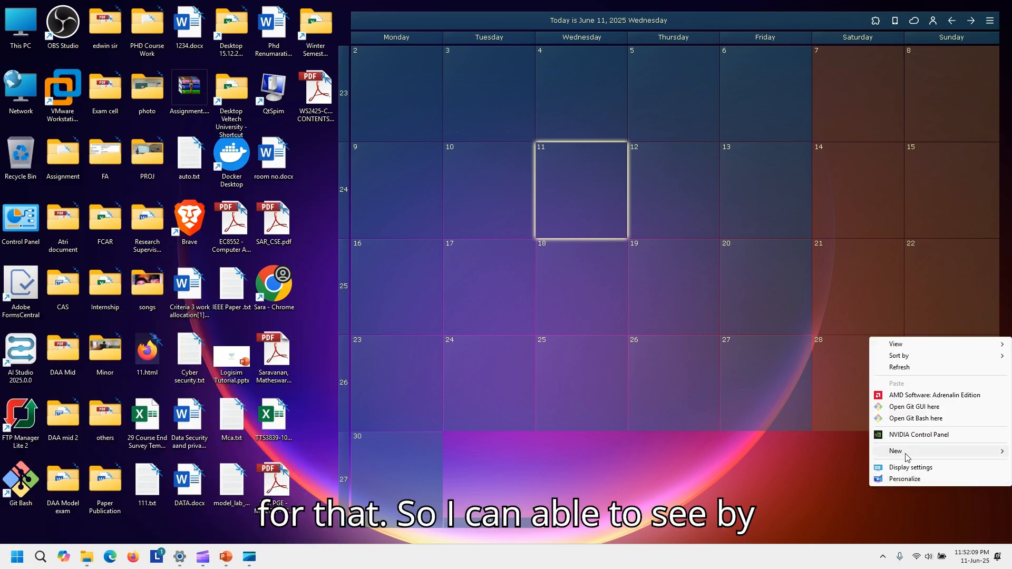
{"action": "left_click", "coordinate": [912, 467]}
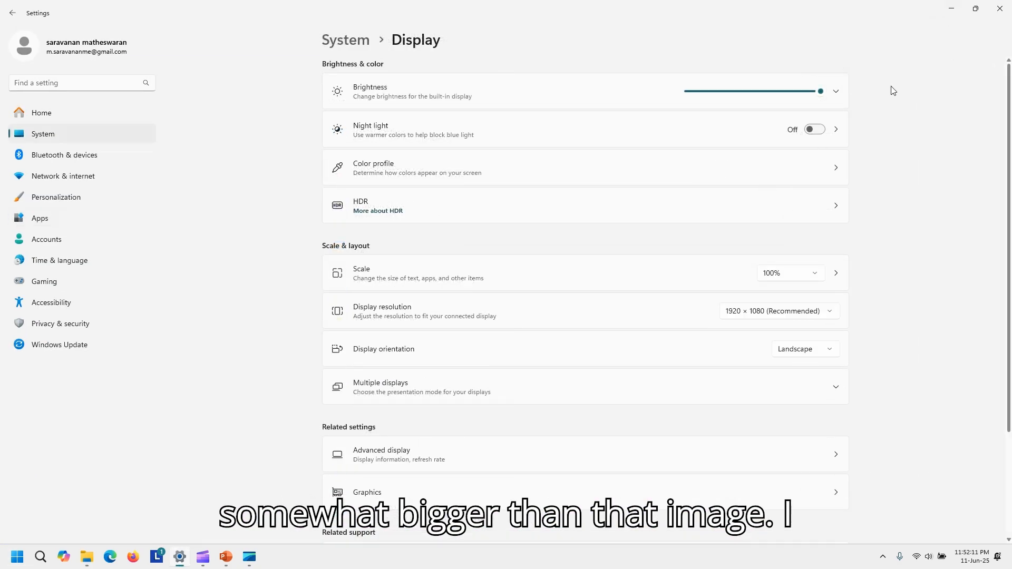
{"action": "left_click", "coordinate": [778, 273]}
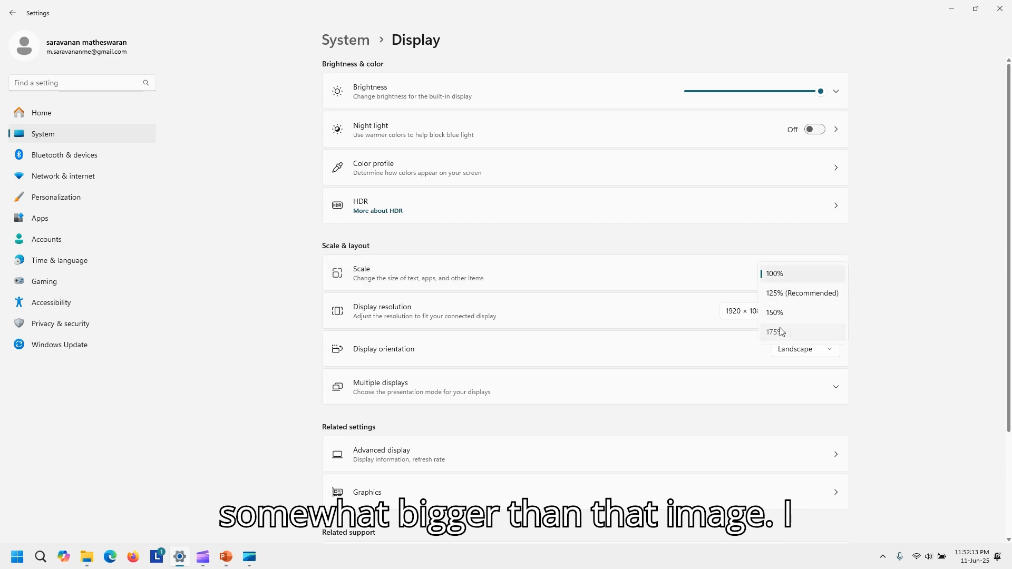
{"action": "left_click", "coordinate": [779, 328]}
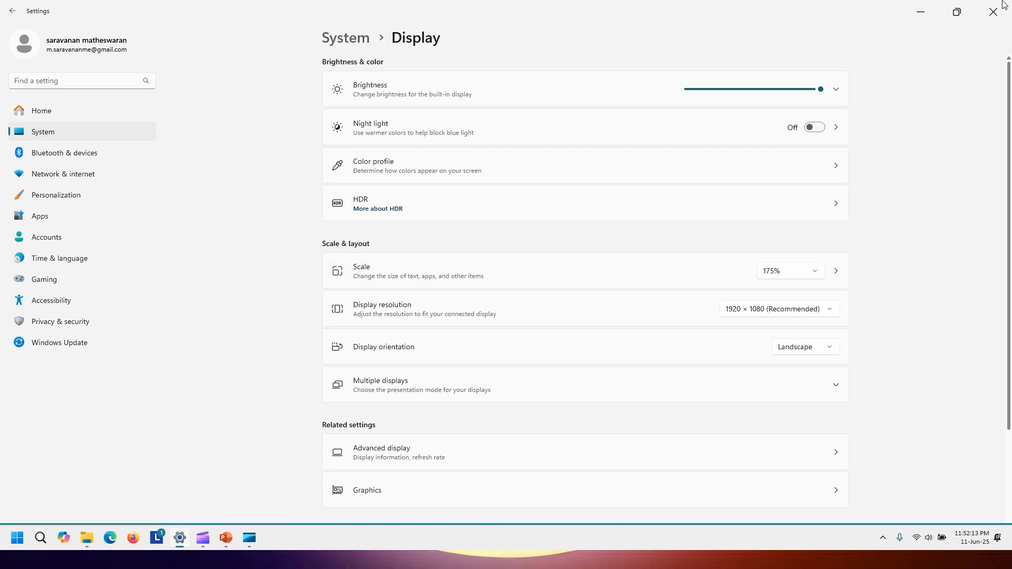
{"action": "left_click", "coordinate": [920, 16]}
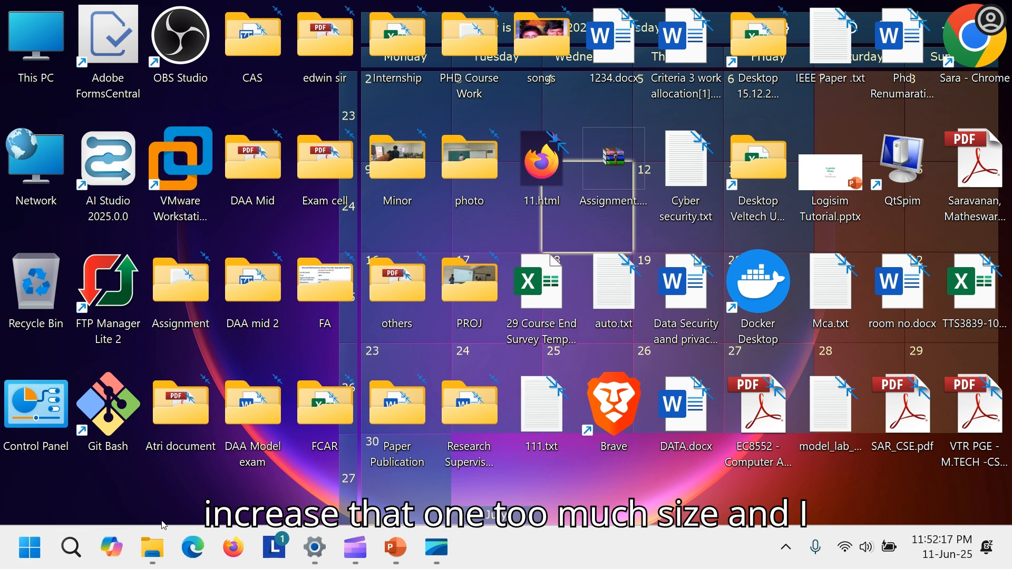
- Launch logisim-win-2.7.1.exe from the ICT Tools folder, allowing it to run past the security warning
{"action": "mouse_move", "coordinate": [152, 548]}
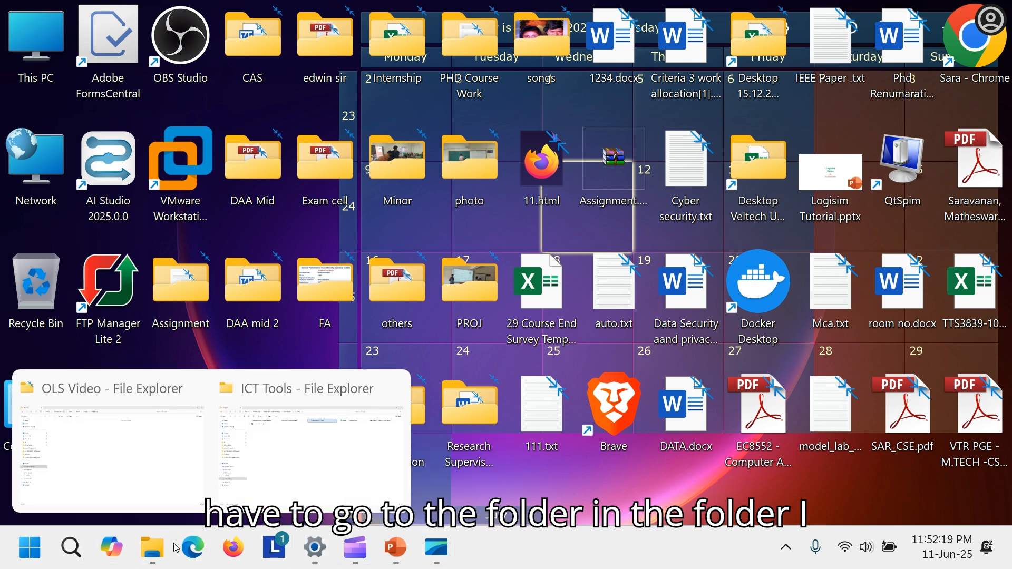
{"action": "left_click", "coordinate": [305, 416]}
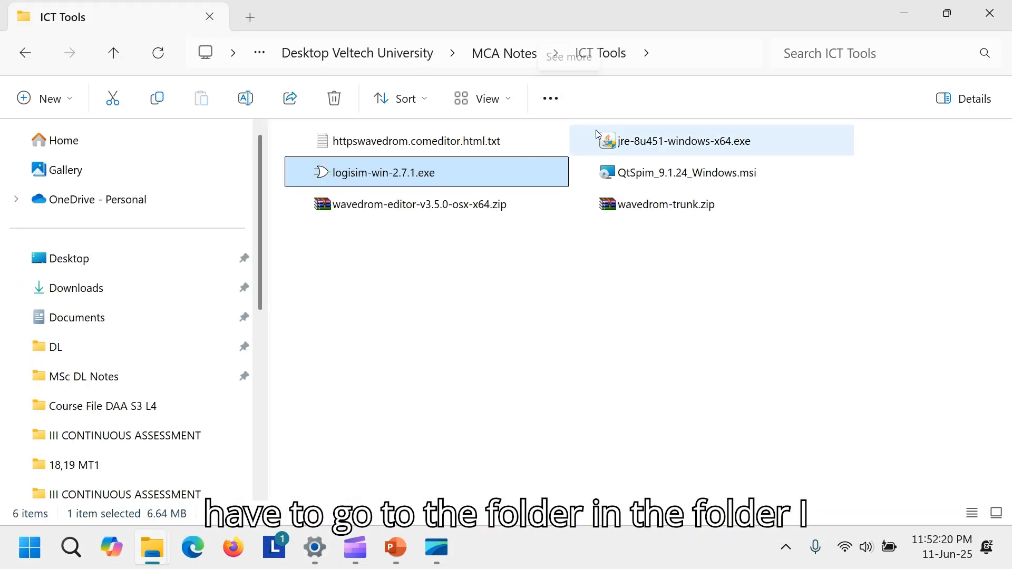
{"action": "double_click", "coordinate": [352, 174]}
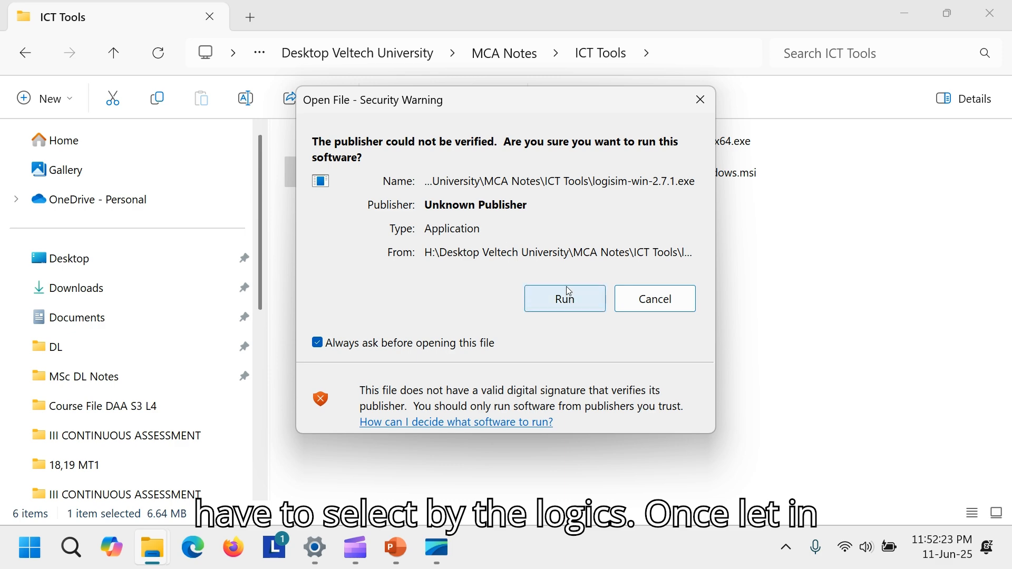
{"action": "left_click", "coordinate": [561, 310]}
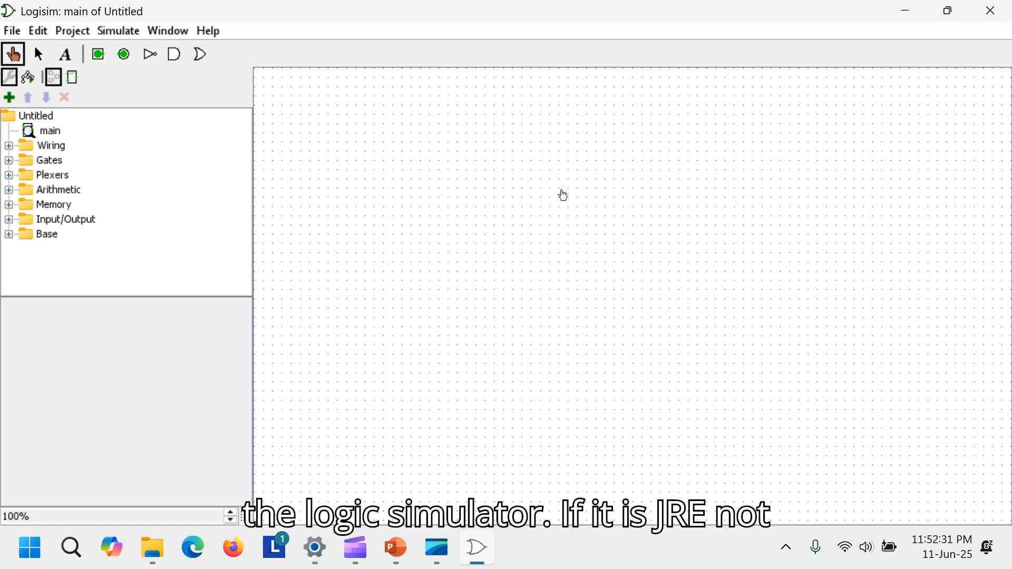
- Set the main circuit's shared label font to Times New Roman, size 16
{"action": "left_click", "coordinate": [56, 136]}
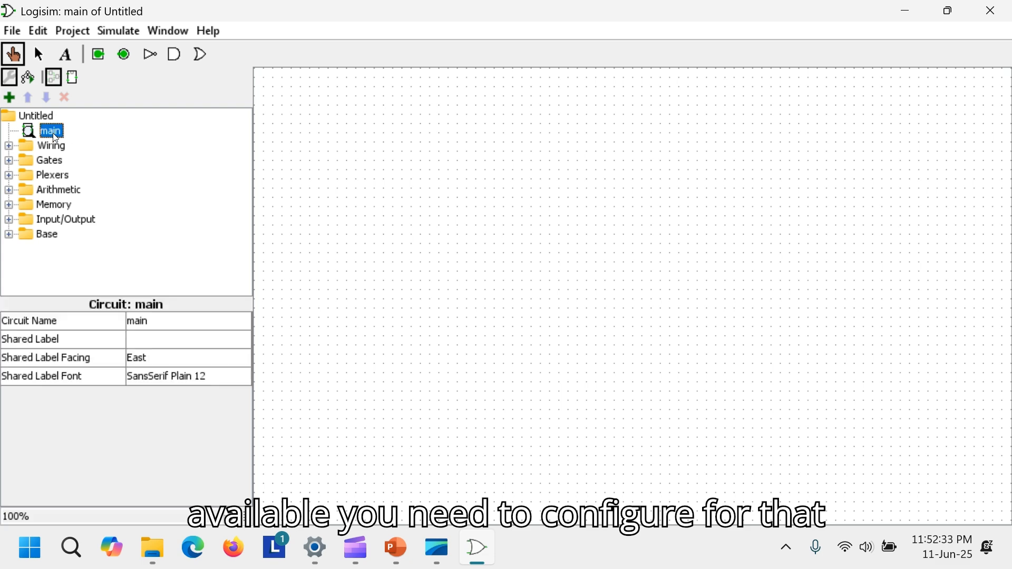
{"action": "left_click", "coordinate": [216, 382]}
{"action": "key", "text": "t"}
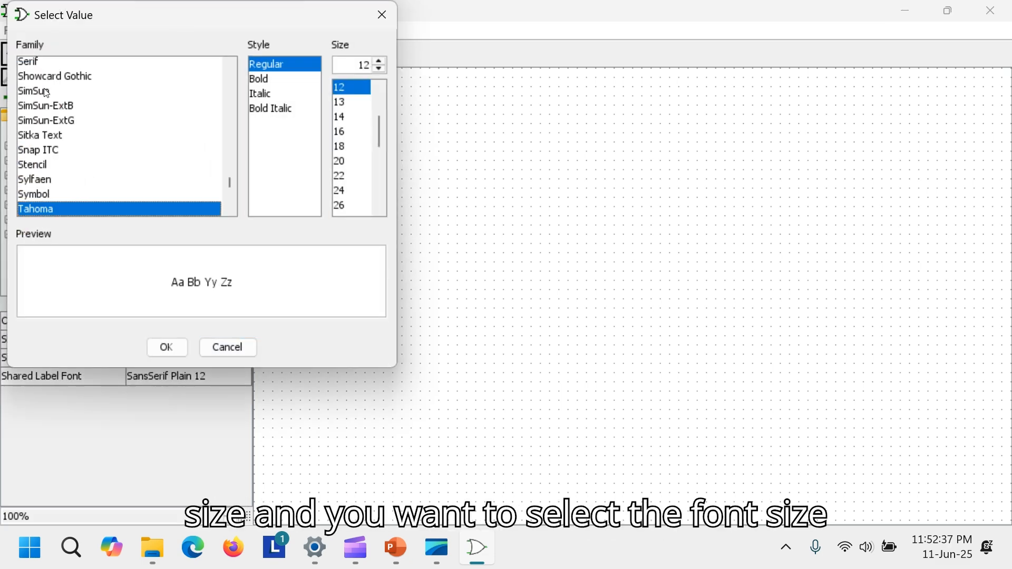
{"action": "key", "text": "i"}
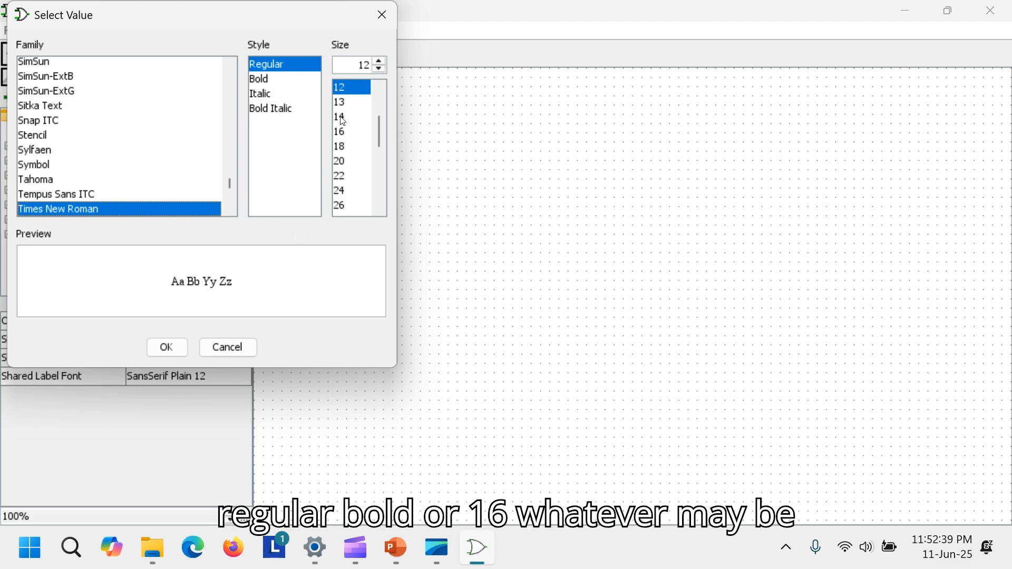
{"action": "left_click", "coordinate": [343, 132]}
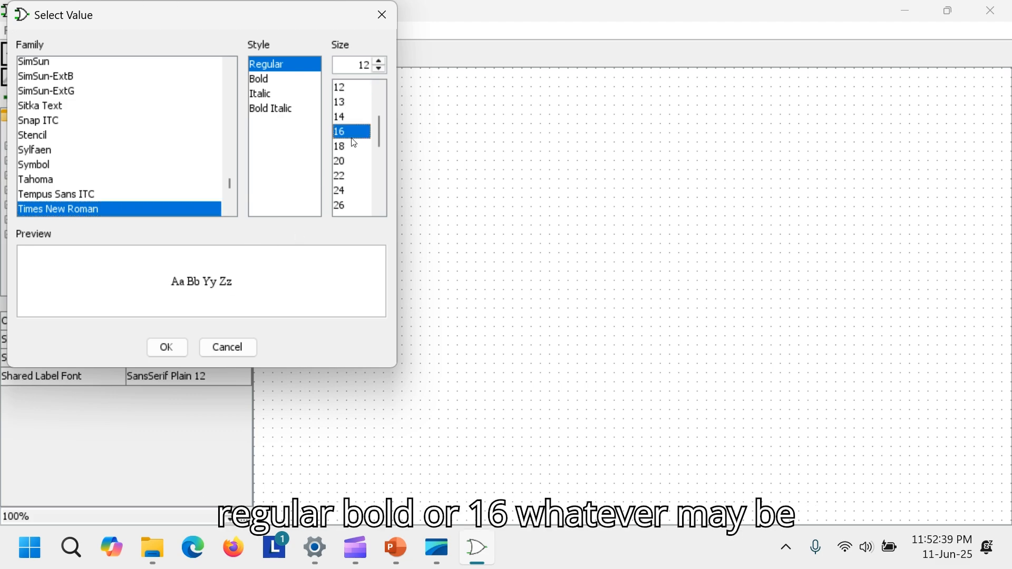
{"action": "left_click", "coordinate": [159, 344]}
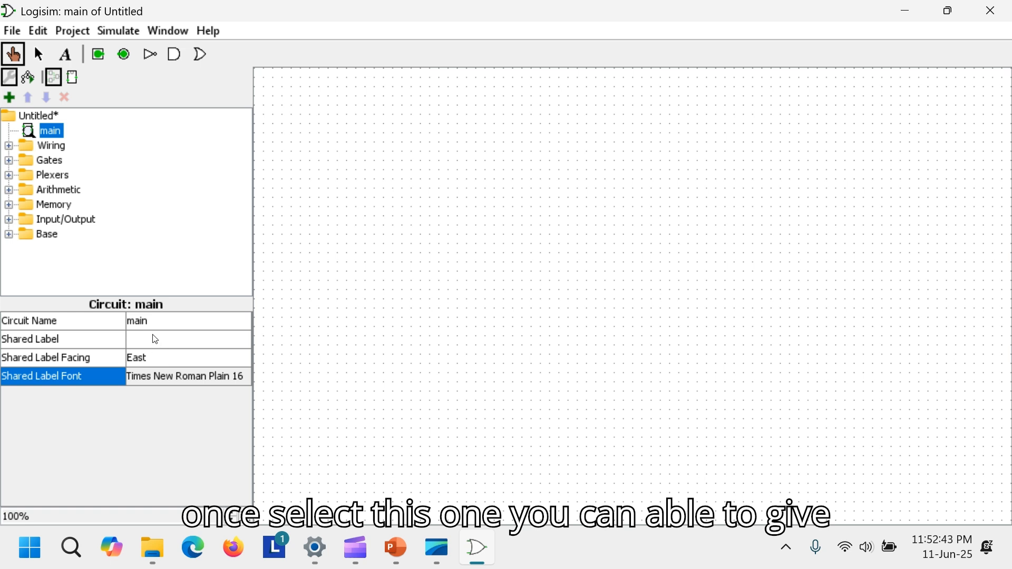
- Set the main circuit's shared label to GATE
{"action": "left_click", "coordinate": [160, 339]}
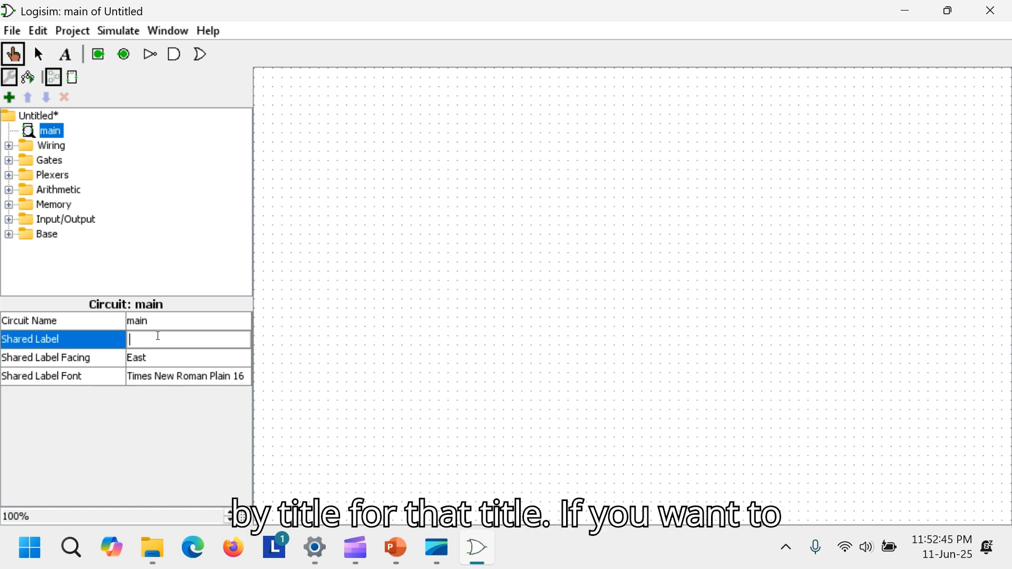
{"action": "type", "text": "GATE"}
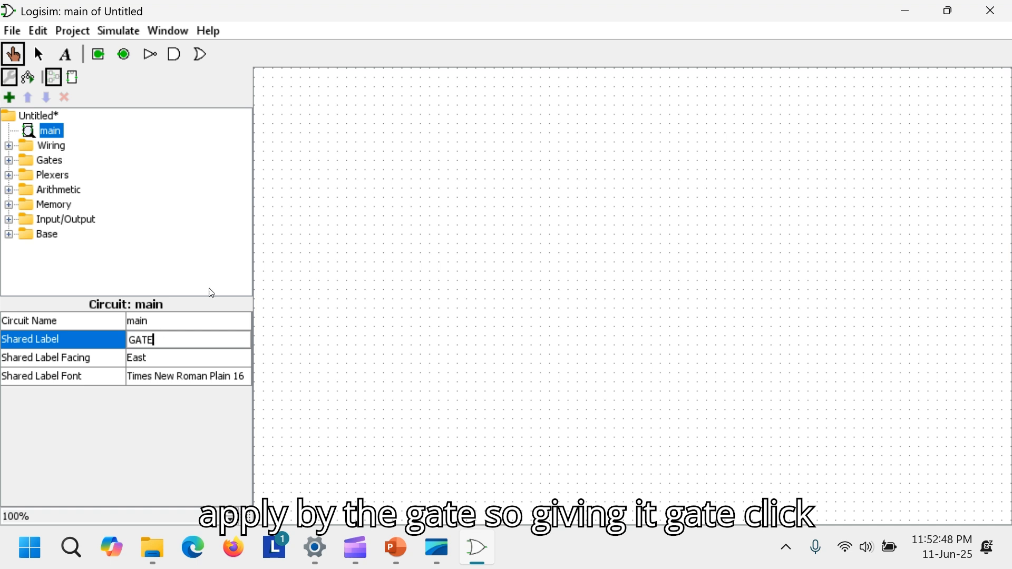
{"action": "left_click", "coordinate": [136, 152]}
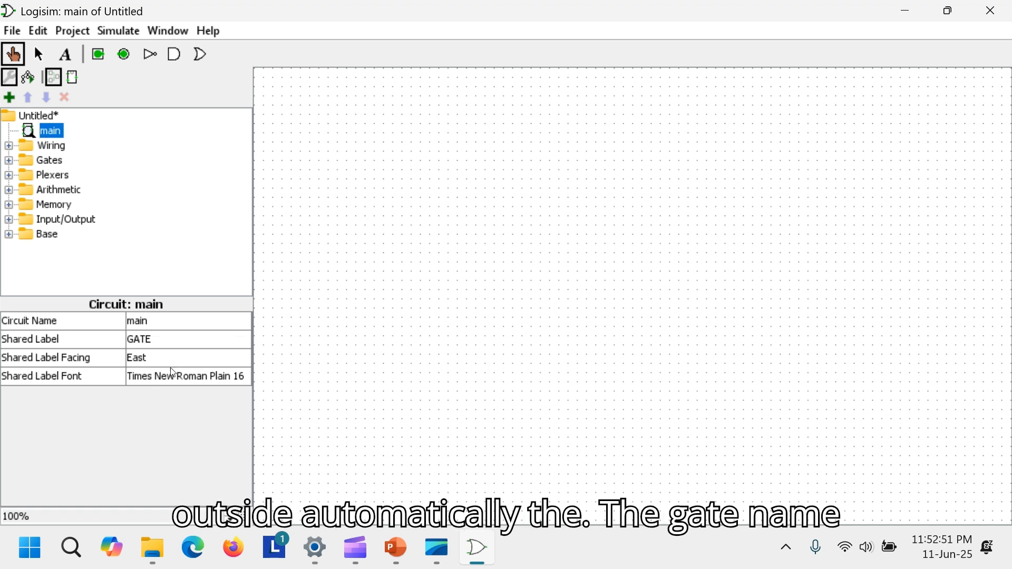
- Rename the circuit from main to GATE
{"action": "left_click", "coordinate": [160, 320]}
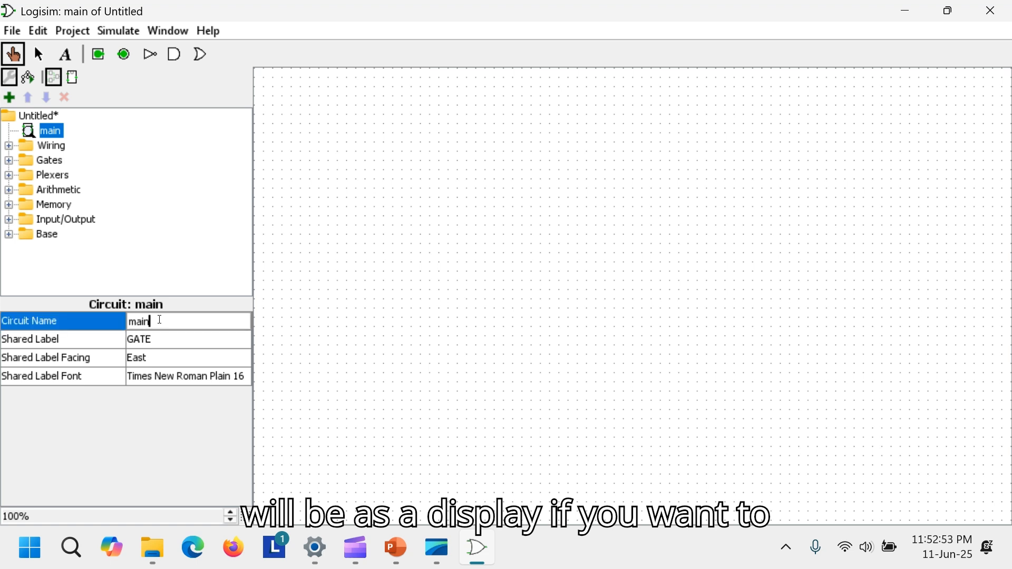
{"action": "left_click_drag", "start_coordinate": [174, 323], "coordinate": [90, 325]}
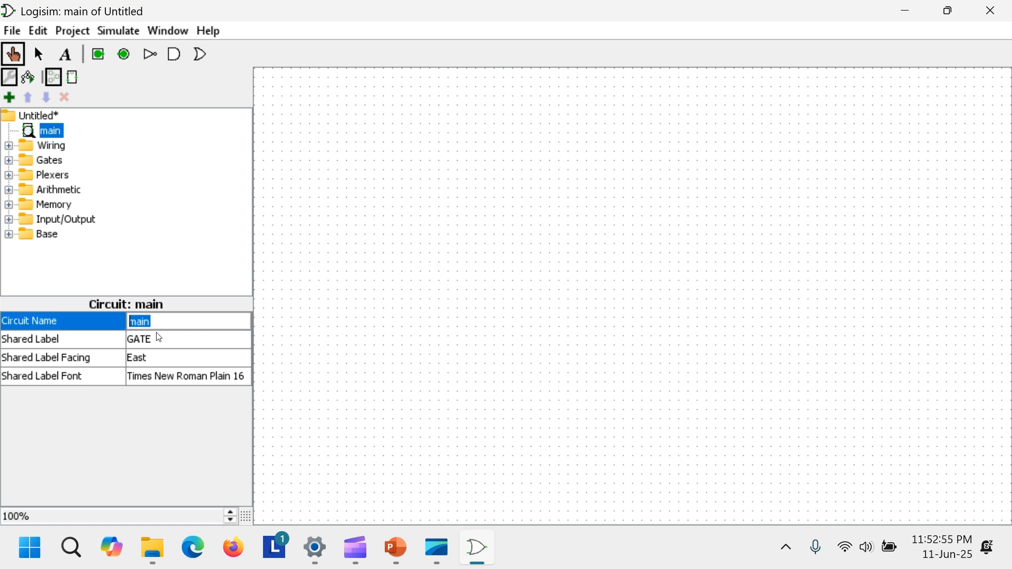
{"action": "type", "text": "GATE"}
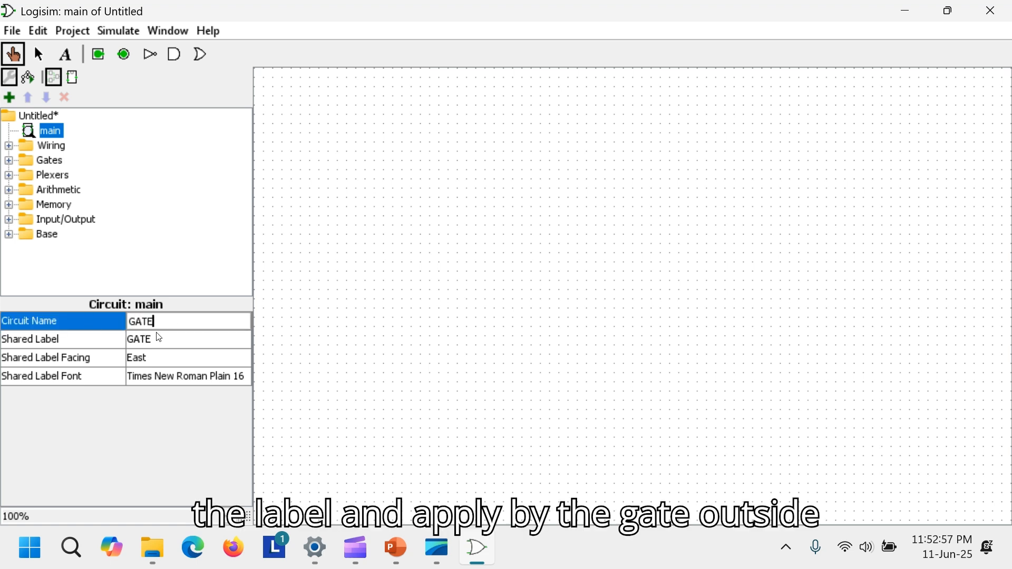
{"action": "key", "text": "Return"}
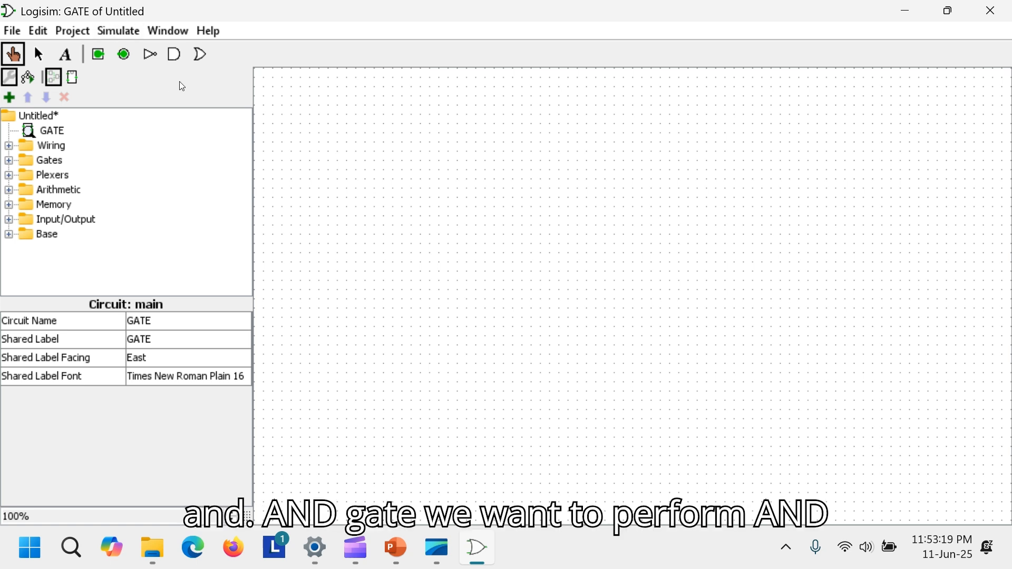
- Place an AND gate on the canvas and an OR gate just below it
{"action": "left_click", "coordinate": [174, 53]}
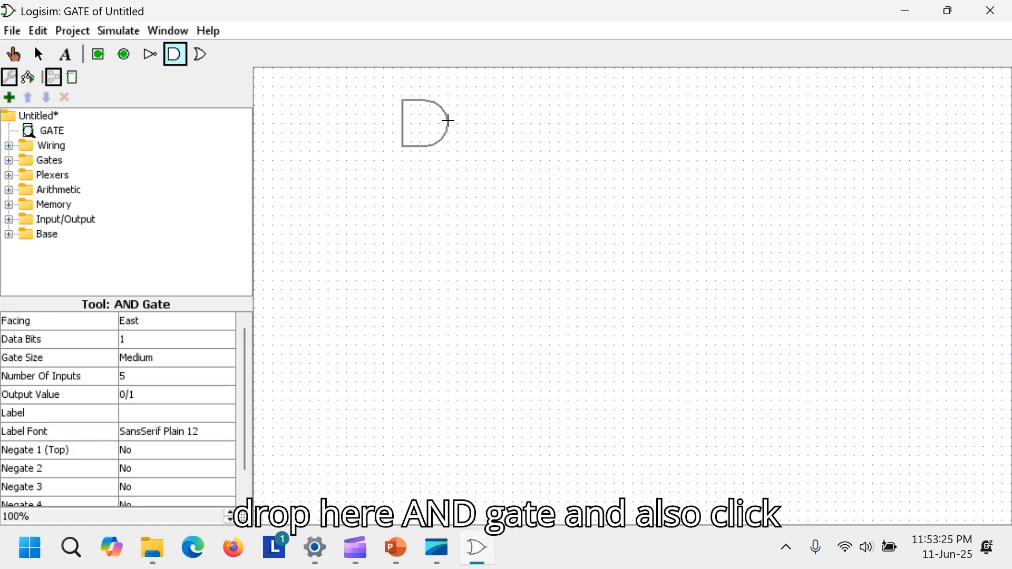
{"action": "left_click", "coordinate": [448, 120]}
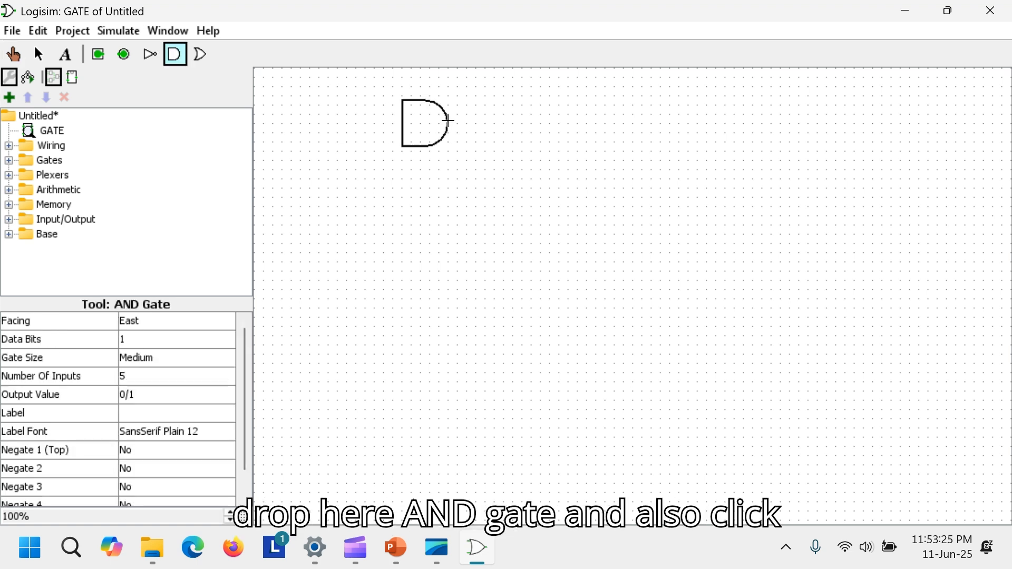
{"action": "left_click", "coordinate": [202, 55]}
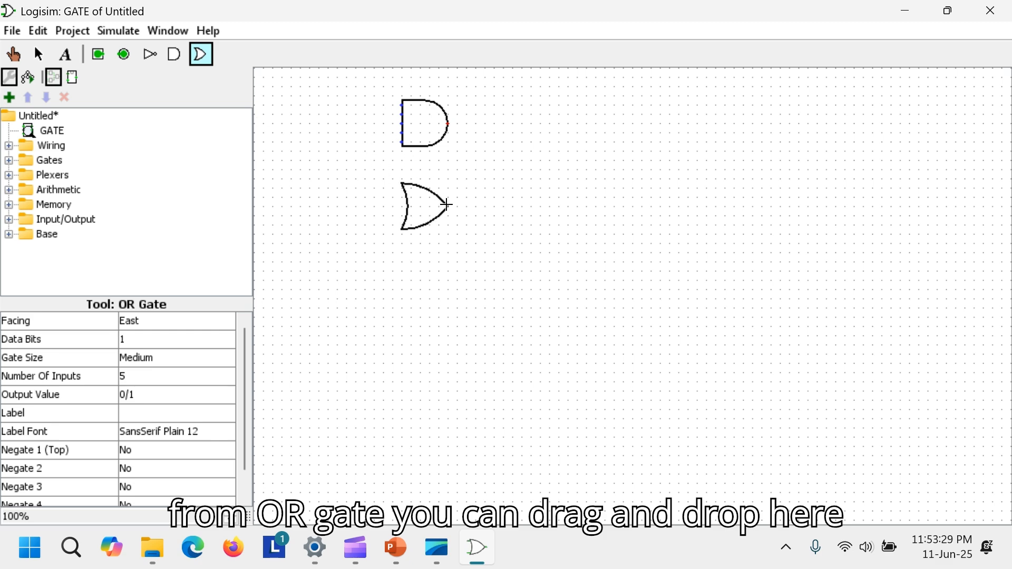
{"action": "left_click", "coordinate": [448, 205]}
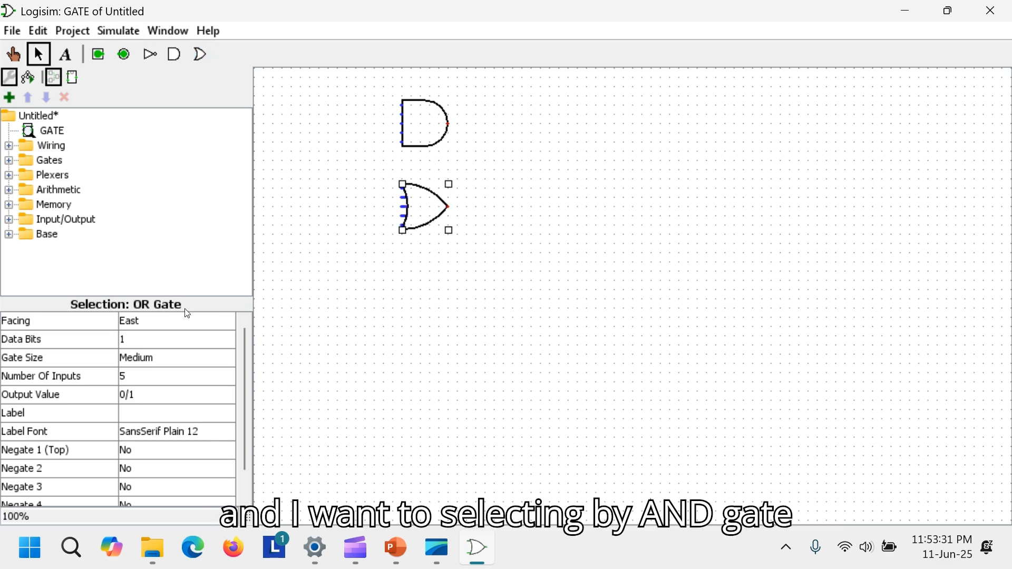
- Set the AND gate's number of inputs to 2 and give it the label AND
{"action": "left_click", "coordinate": [409, 116]}
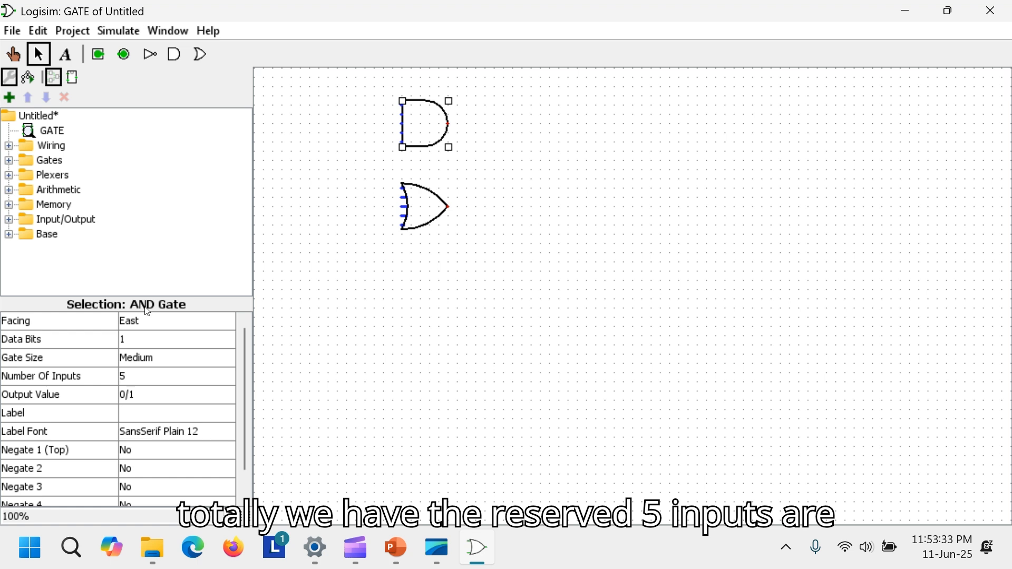
{"action": "left_click", "coordinate": [147, 375]}
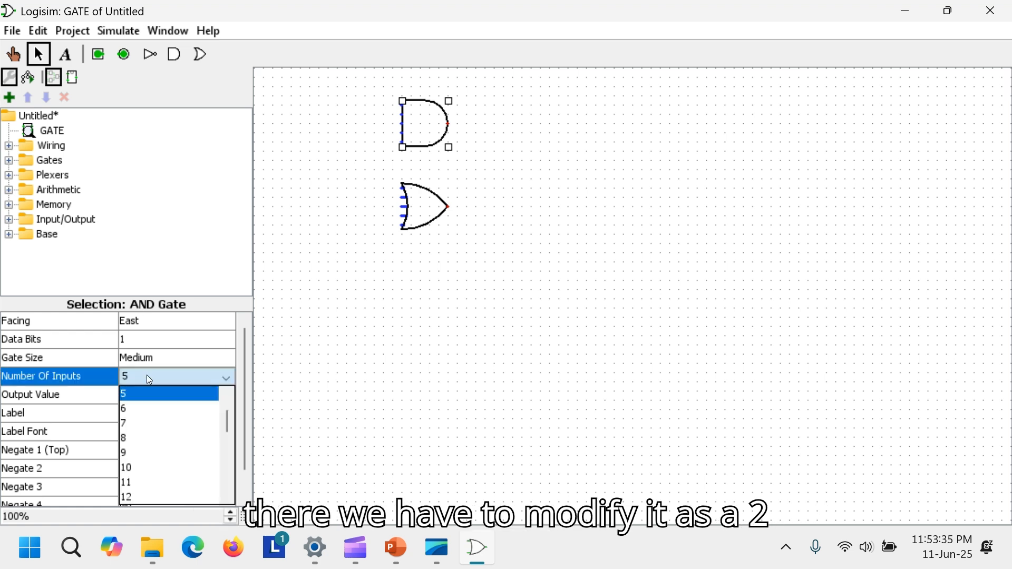
{"action": "scroll", "coordinate": [227, 421], "scroll_direction": "up", "scroll_amount": 1}
{"action": "left_click", "coordinate": [166, 393]}
{"action": "left_click", "coordinate": [182, 414]}
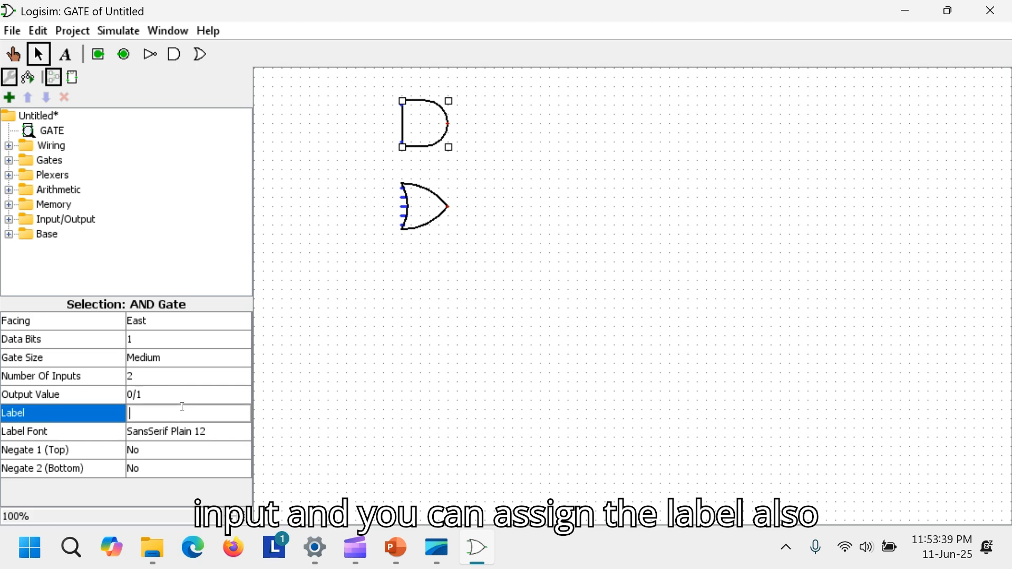
{"action": "type", "text": "AND"}
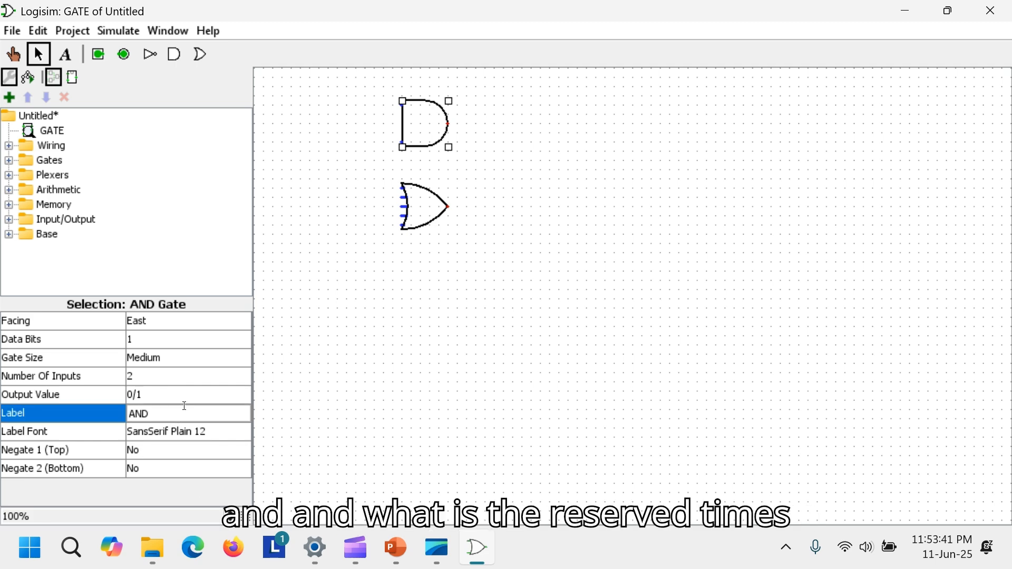
- Set the AND gate's label font to Times New Roman, Bold, size 13
{"action": "left_click", "coordinate": [195, 435]}
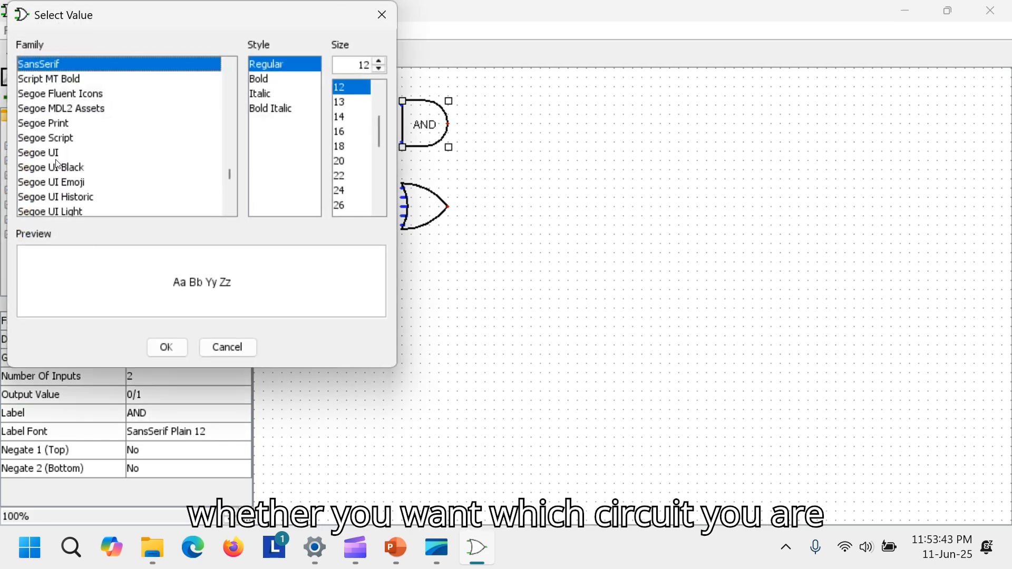
{"action": "key", "text": "t"}
{"action": "key", "text": "i"}
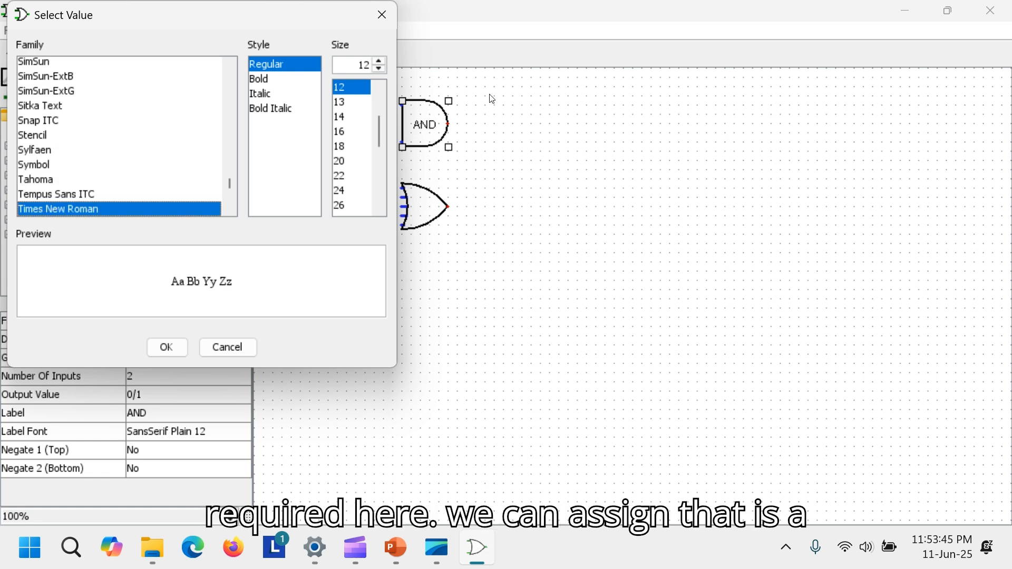
{"action": "left_click", "coordinate": [347, 104]}
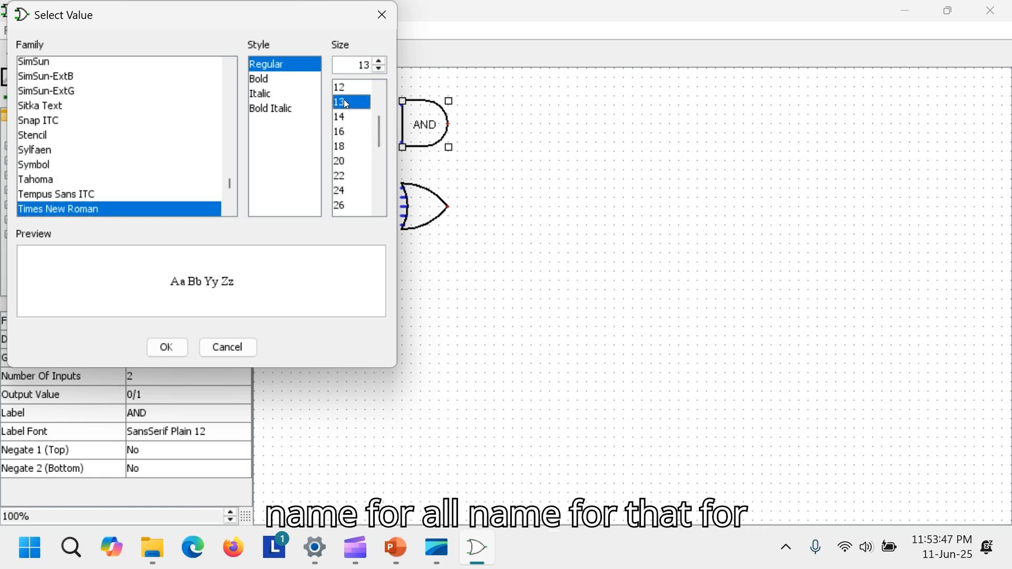
{"action": "left_click", "coordinate": [281, 80]}
{"action": "left_click", "coordinate": [165, 347]}
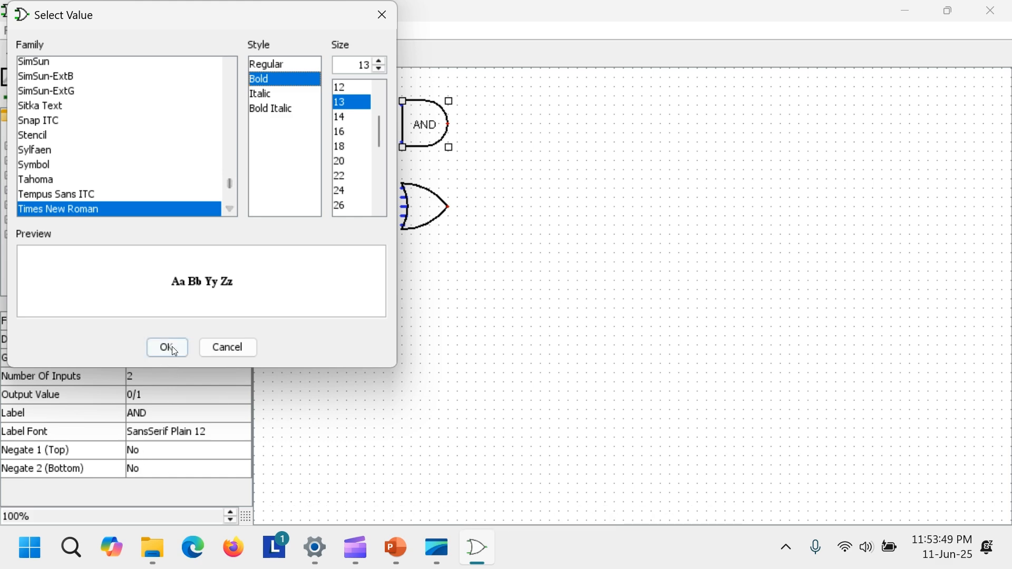
- Set the OR gate's number of inputs to 2 and give it the label OR
{"action": "left_click", "coordinate": [407, 216]}
{"action": "left_click", "coordinate": [129, 377]}
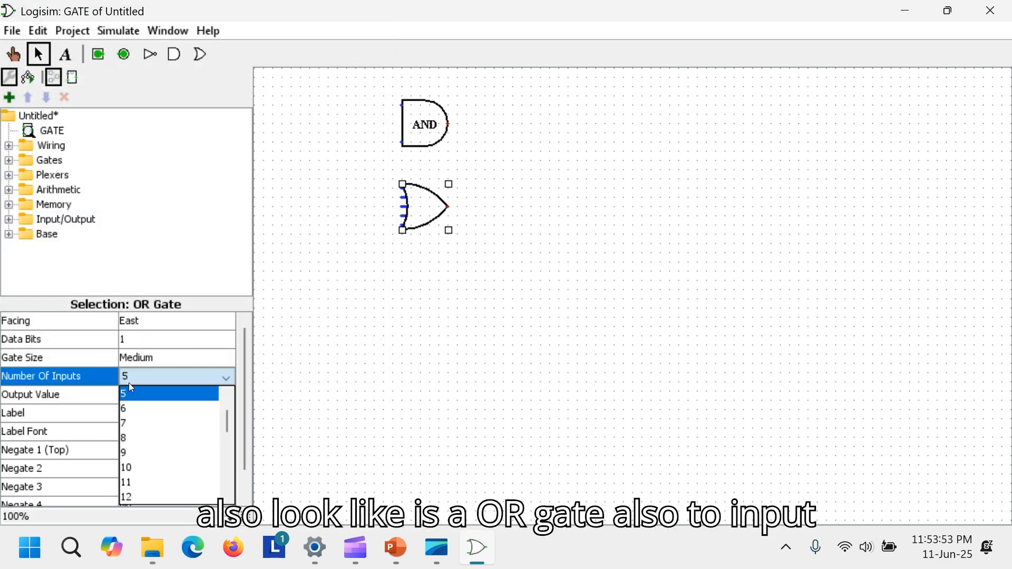
{"action": "left_click", "coordinate": [177, 393]}
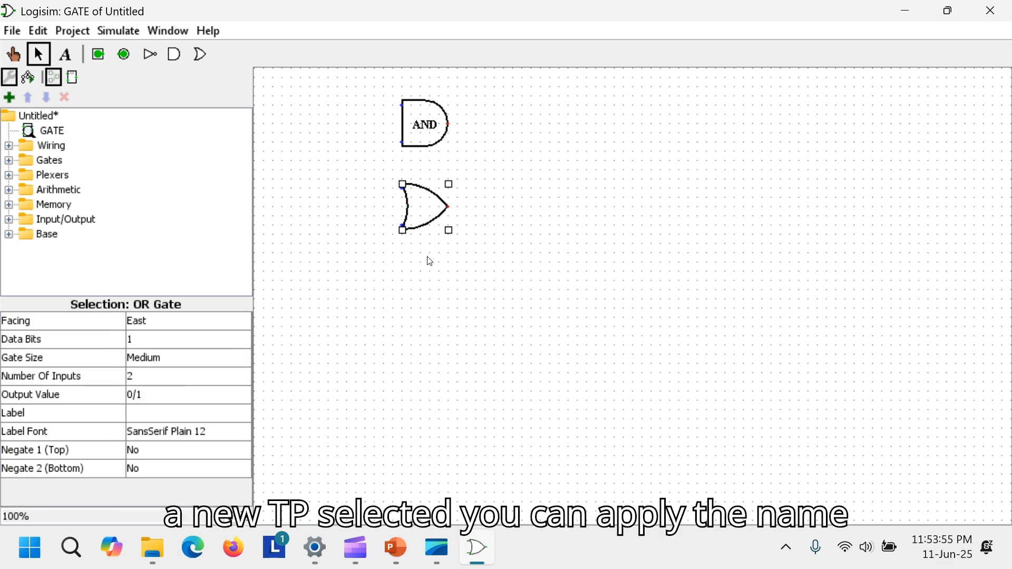
{"action": "left_click", "coordinate": [143, 417]}
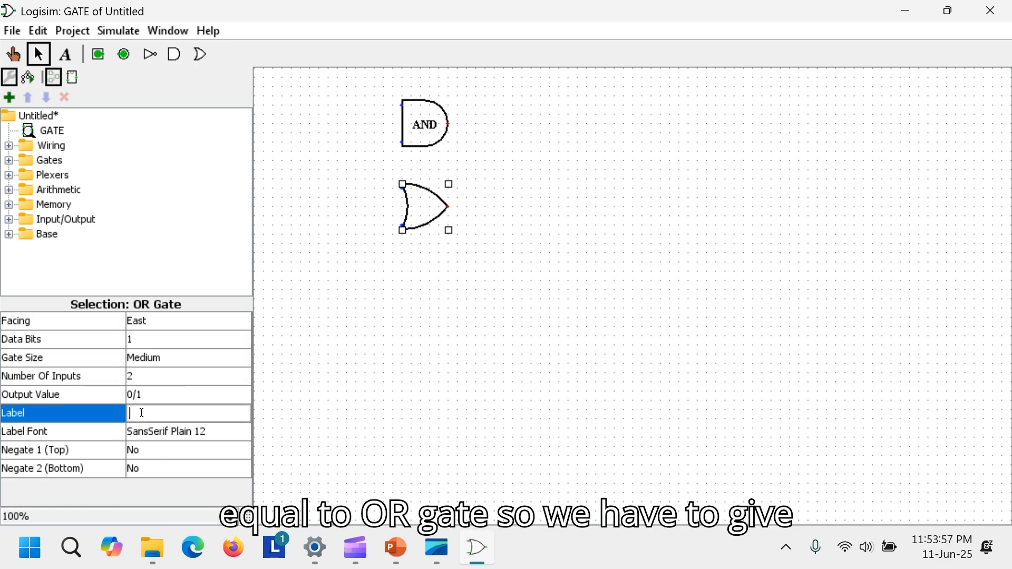
{"action": "type", "text": "OR"}
{"action": "key", "text": "Return"}
{"action": "left_click", "coordinate": [306, 224]}
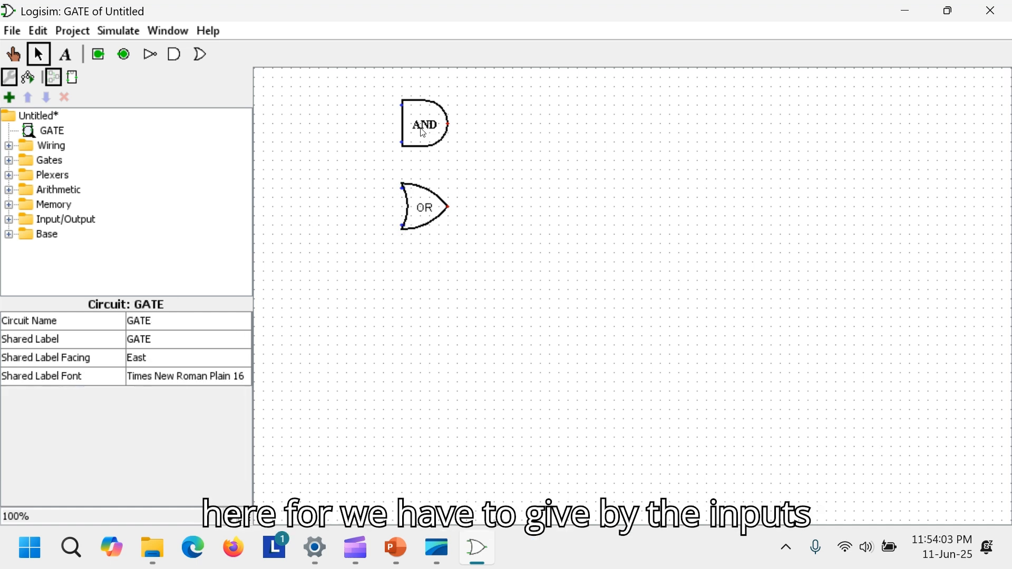
- Place two input pins to the left of the AND gate, one level with each of its inputs
{"action": "left_click", "coordinate": [98, 55]}
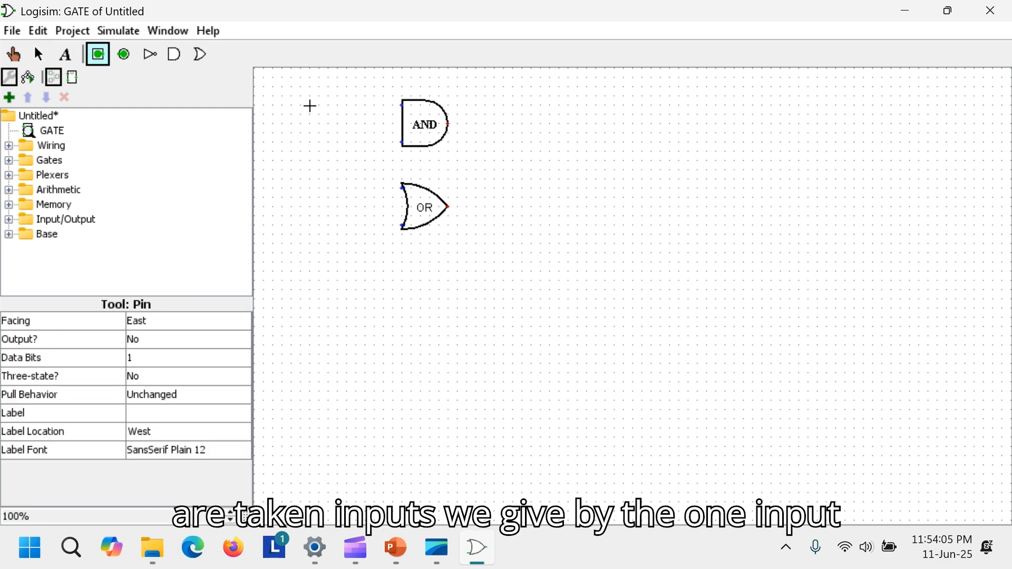
{"action": "left_click", "coordinate": [345, 110]}
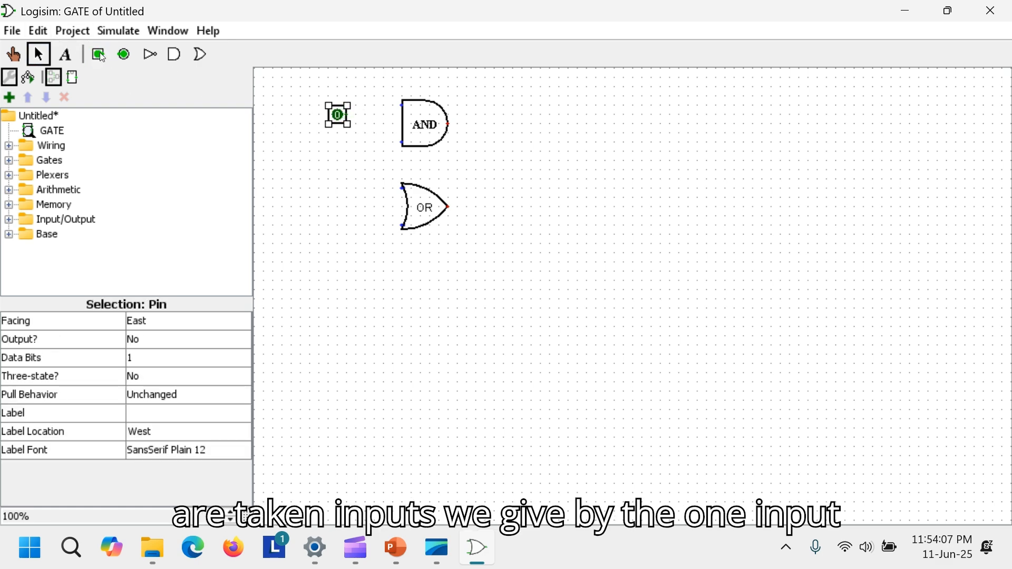
{"action": "left_click", "coordinate": [100, 55]}
{"action": "left_click", "coordinate": [346, 141]}
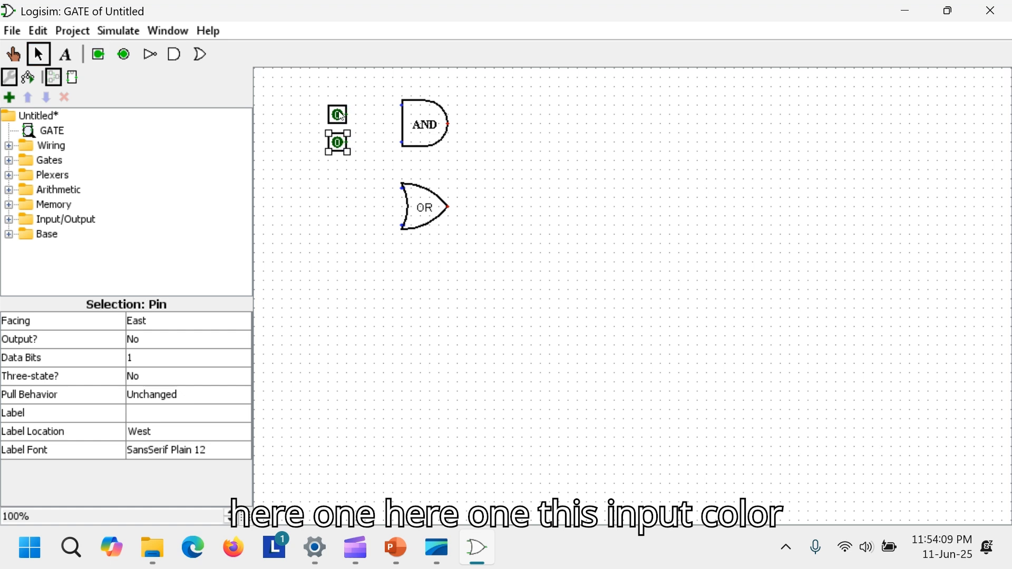
{"action": "left_click", "coordinate": [342, 117]}
{"action": "left_click_drag", "start_coordinate": [342, 117], "coordinate": [340, 105]}
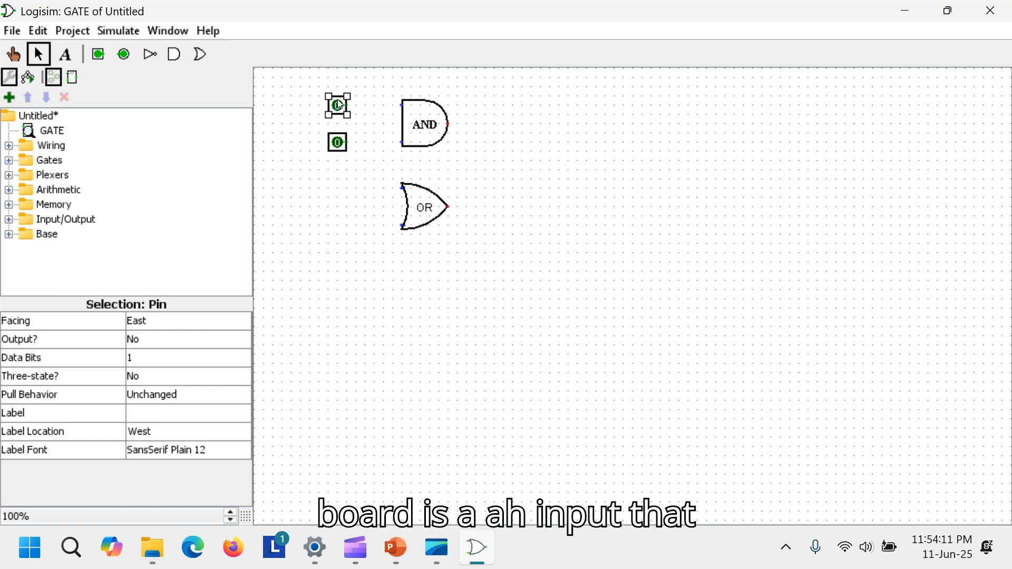
{"action": "left_click", "coordinate": [344, 145]}
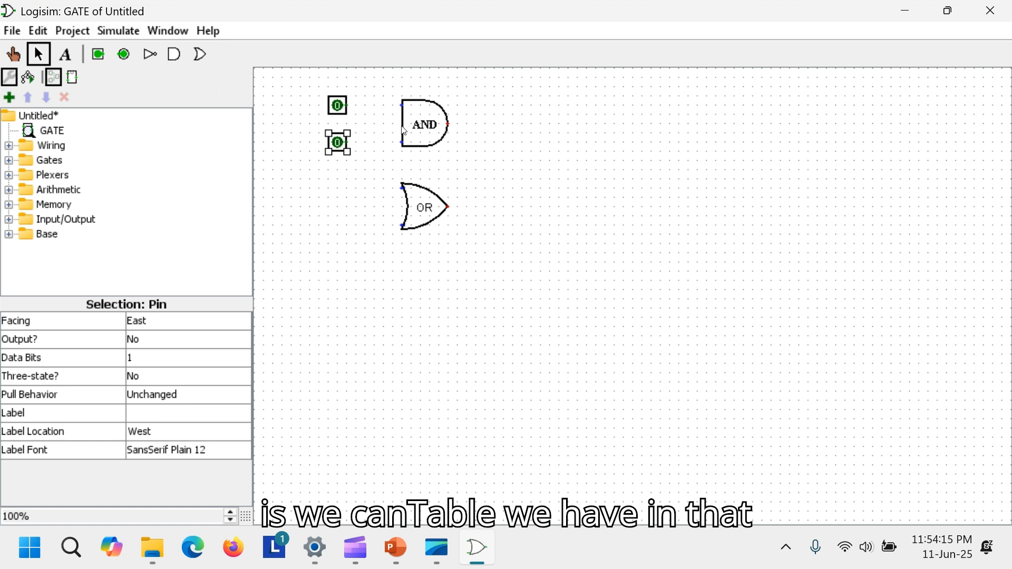
- Wire both input pins to the AND gate's inputs and draw a short output wire from the AND gate
{"action": "left_click_drag", "start_coordinate": [402, 106], "coordinate": [362, 112]}
{"action": "left_click_drag", "start_coordinate": [402, 142], "coordinate": [353, 143]}
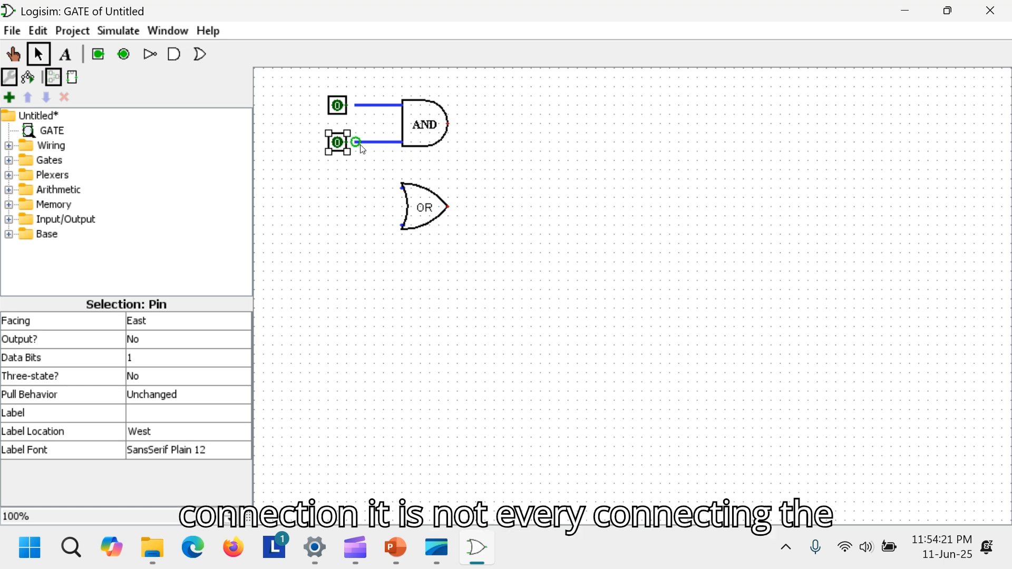
{"action": "left_click_drag", "start_coordinate": [448, 124], "coordinate": [487, 124]}
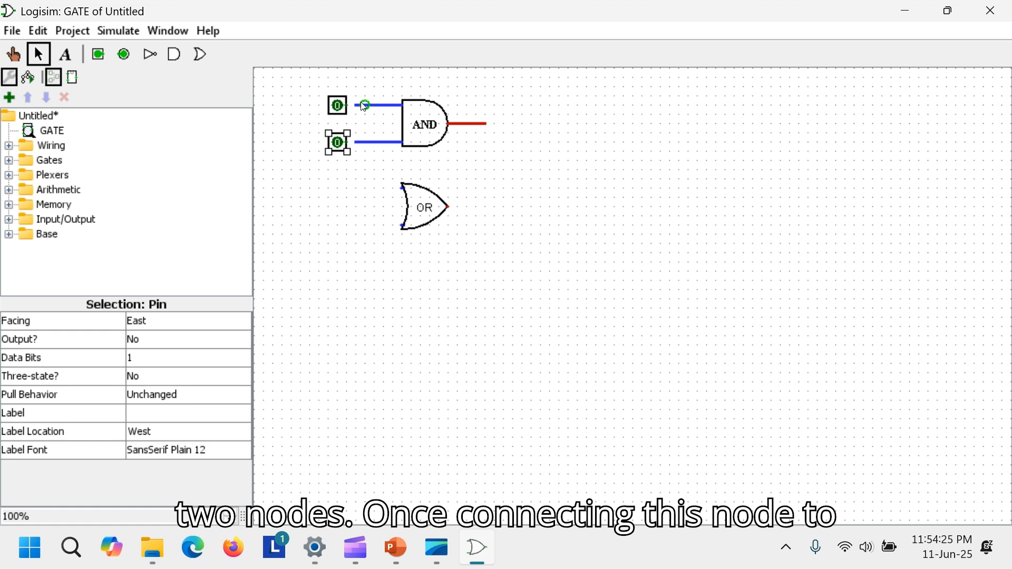
{"action": "left_click_drag", "start_coordinate": [364, 107], "coordinate": [341, 107]}
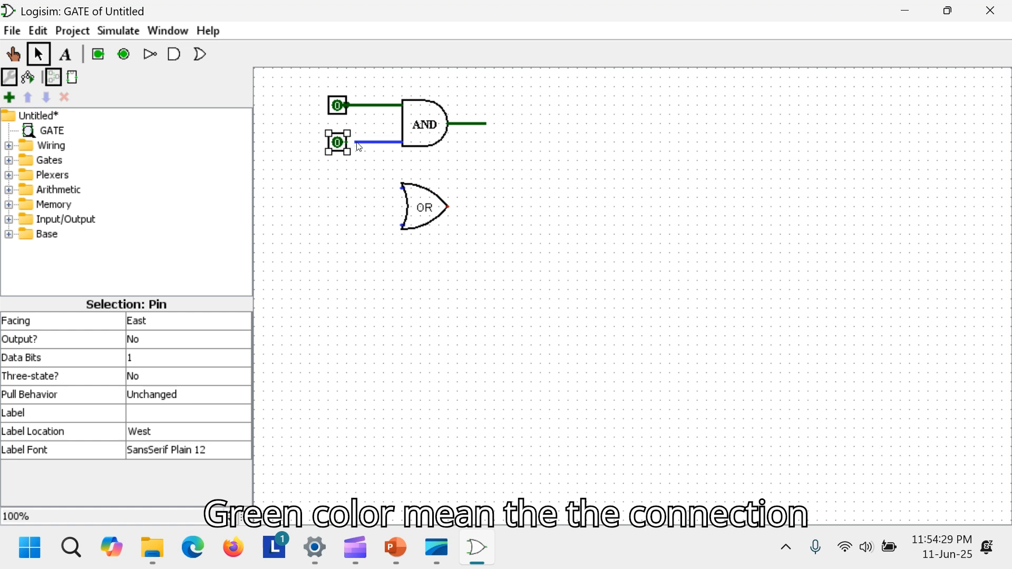
{"action": "left_click", "coordinate": [358, 144]}
{"action": "left_click_drag", "start_coordinate": [357, 144], "coordinate": [347, 144]}
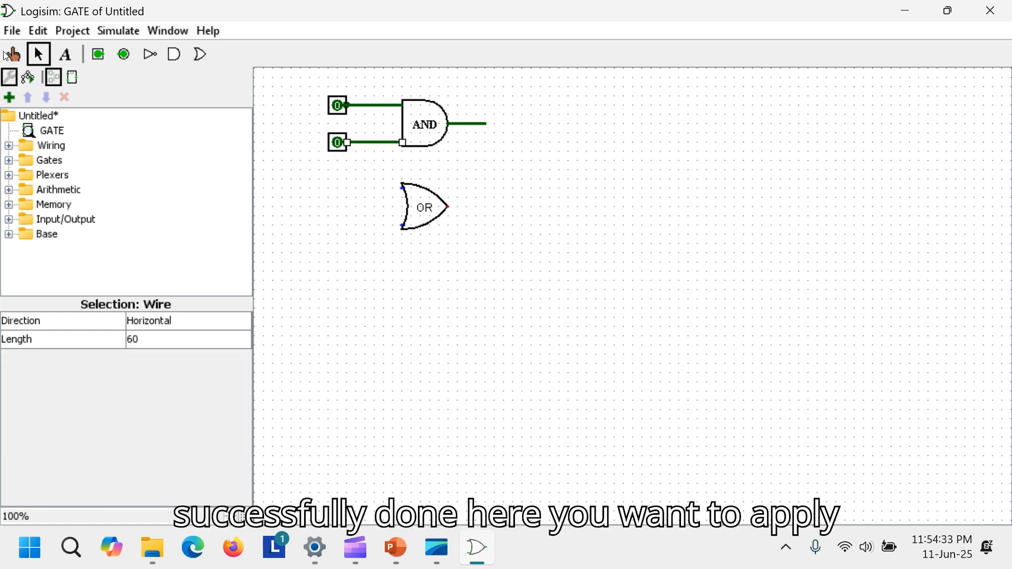
- Place an output pin at the end of the AND gate's output wire
{"action": "left_click", "coordinate": [124, 55]}
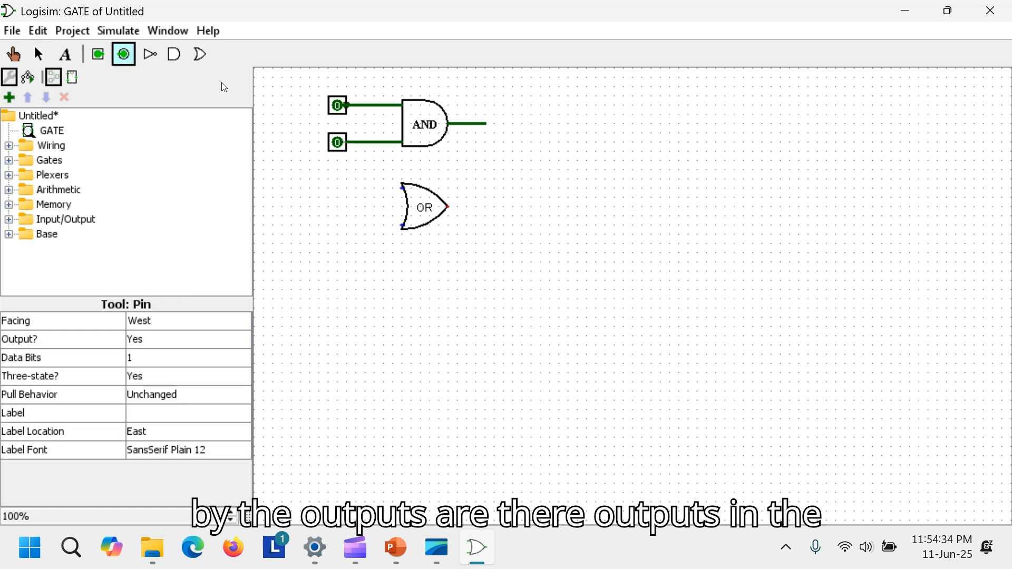
{"action": "left_click", "coordinate": [478, 123]}
{"action": "left_click", "coordinate": [574, 202]}
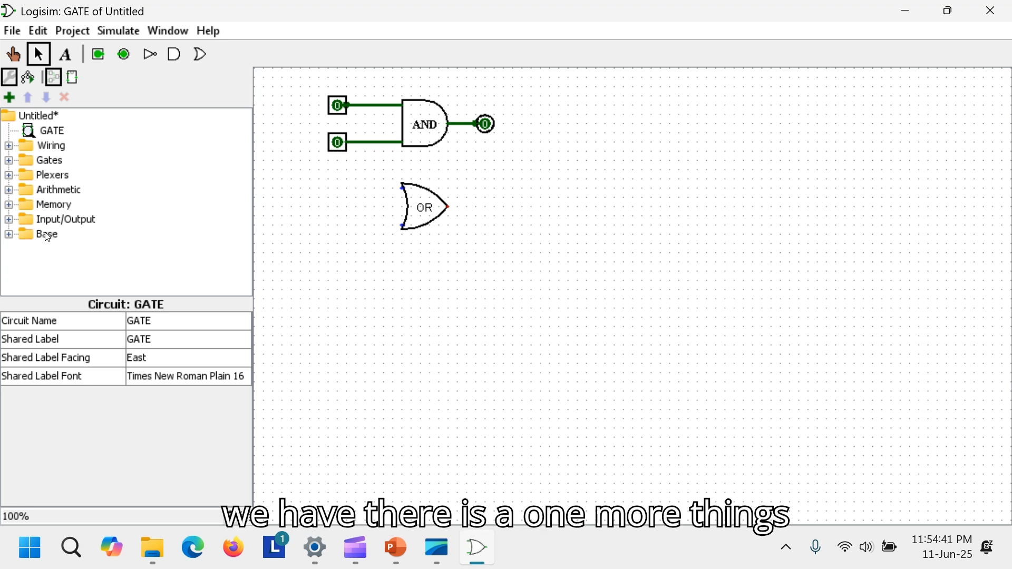
- Place an LED from the Input/Output library just right of the OR gate's output
{"action": "left_click", "coordinate": [11, 221]}
{"action": "left_click", "coordinate": [66, 229]}
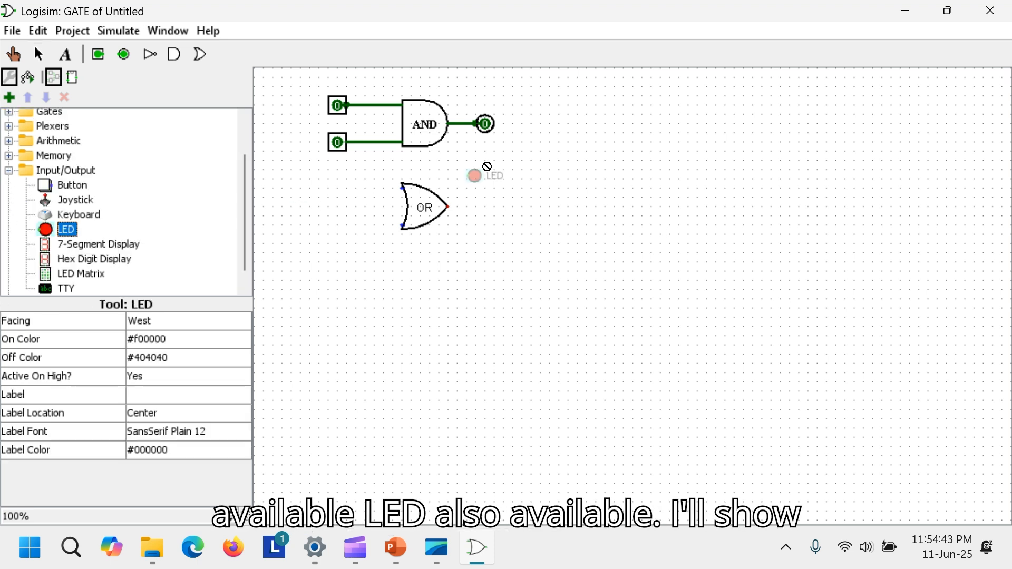
{"action": "left_click", "coordinate": [586, 116]}
{"action": "mouse_move", "coordinate": [588, 119]}
{"action": "left_mouse_down"}
{"action": "mouse_move", "coordinate": [505, 271]}
{"action": "mouse_move", "coordinate": [503, 207]}
{"action": "left_mouse_up"}
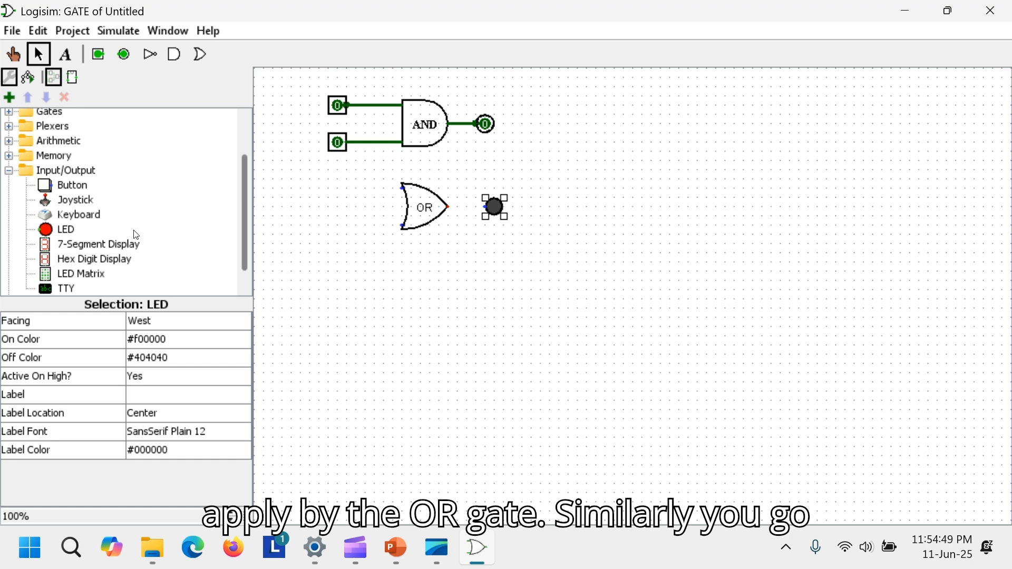
{"action": "left_click", "coordinate": [65, 55]}
{"action": "left_click", "coordinate": [336, 84]}
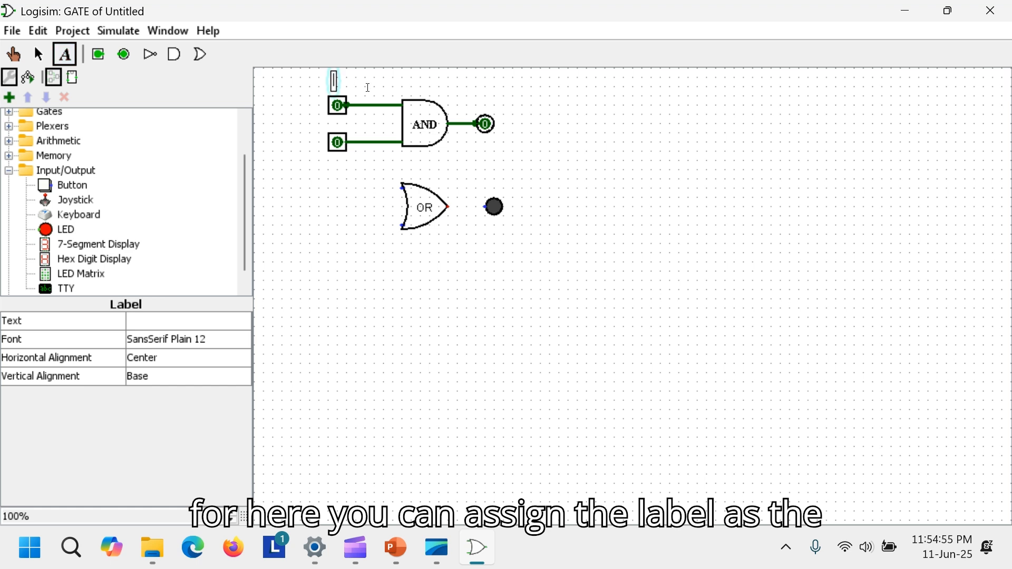
{"action": "key", "text": "ctrl+a"}
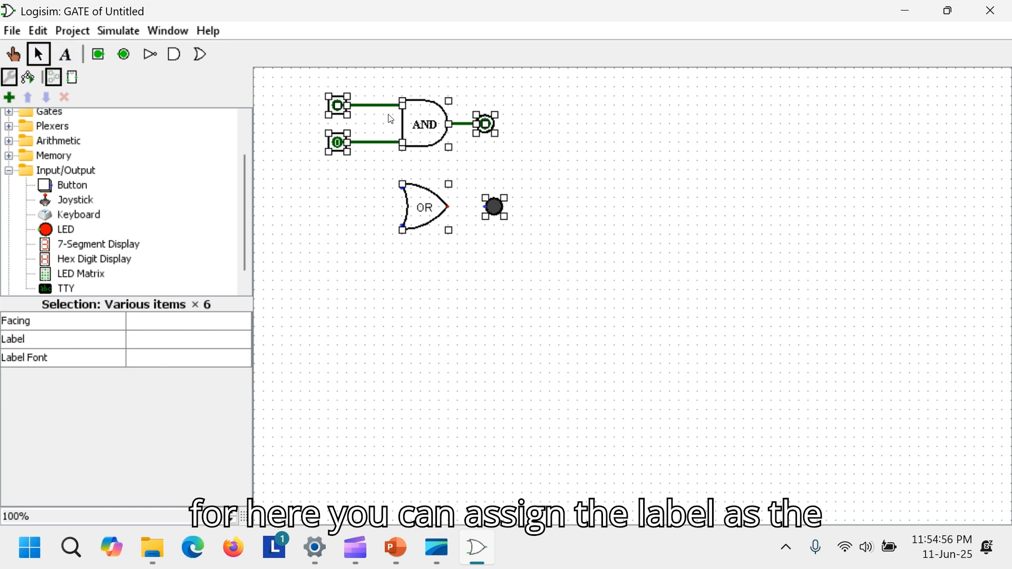
{"action": "left_click", "coordinate": [359, 165]}
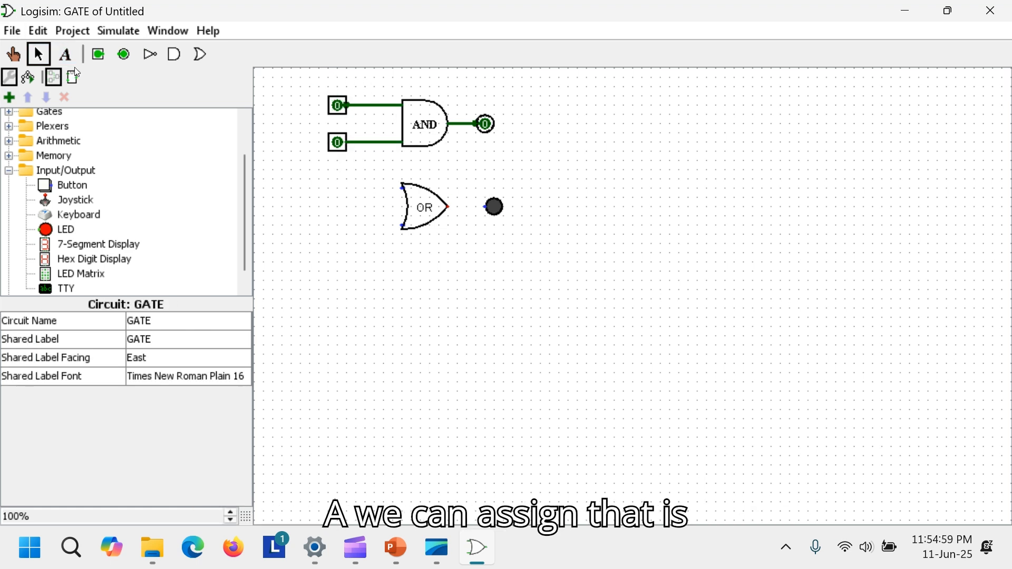
- Add text labels A above the top input pin, B below the bottom input pin and Y above the output pin
{"action": "left_click", "coordinate": [65, 54]}
{"action": "left_click", "coordinate": [335, 80]}
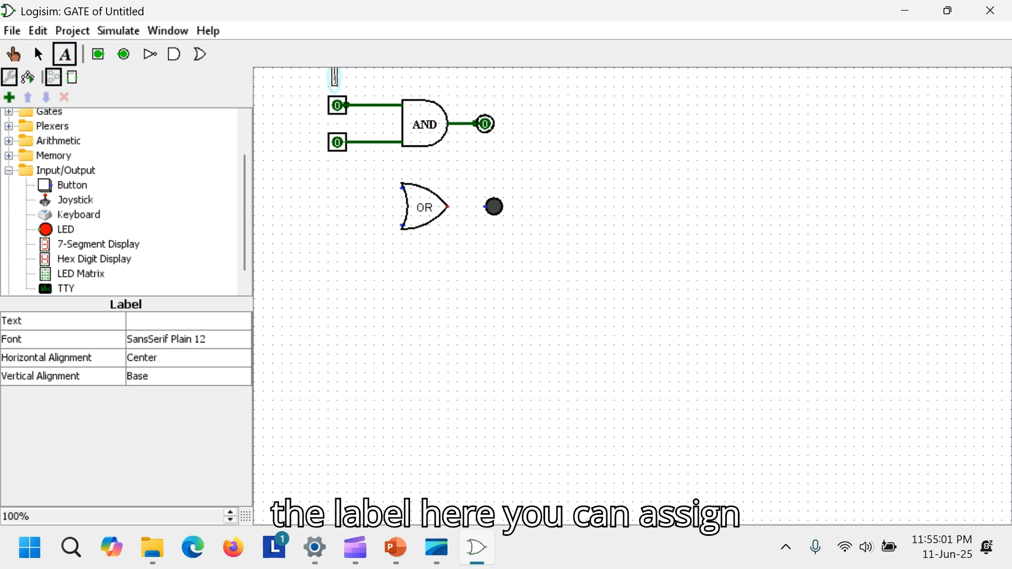
{"action": "type", "text": "A"}
{"action": "left_click", "coordinate": [333, 173]}
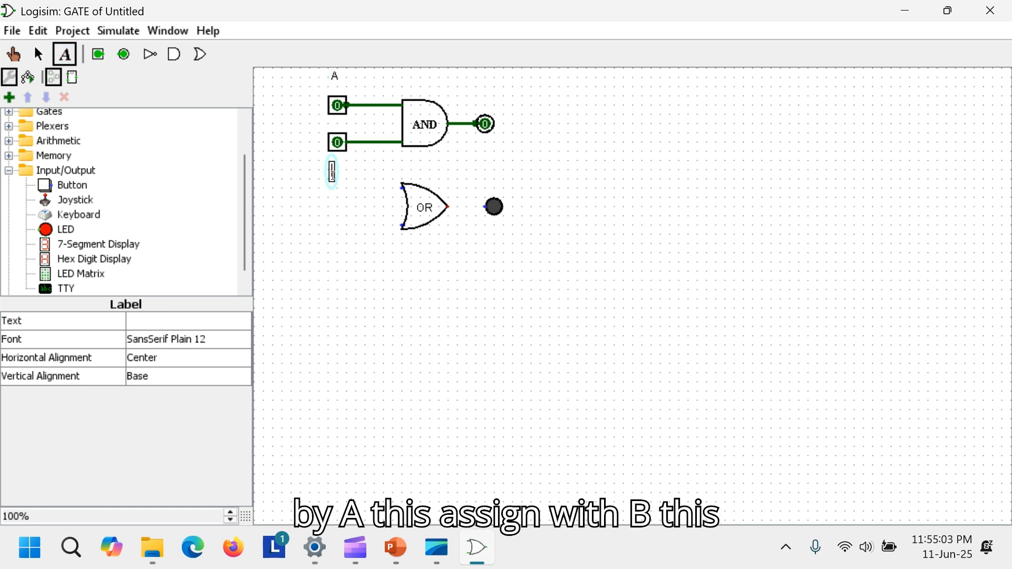
{"action": "type", "text": "B"}
{"action": "left_click", "coordinate": [490, 97]}
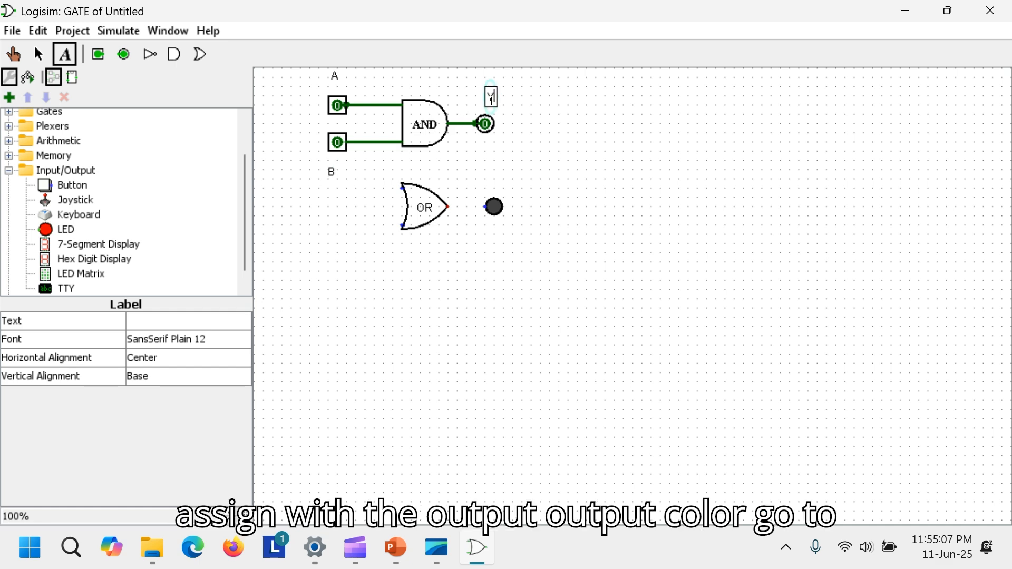
{"action": "type", "text": "Y"}
{"action": "left_click", "coordinate": [569, 107]}
- Move the B label slightly up, closer to the bottom input pin
{"action": "left_click", "coordinate": [332, 172]}
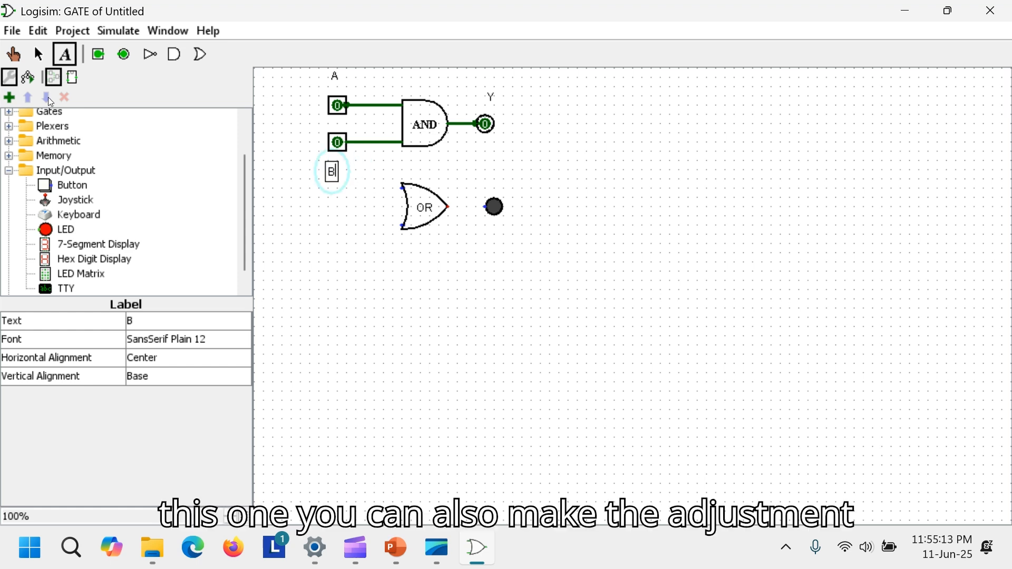
{"action": "left_click", "coordinate": [39, 54]}
{"action": "left_click", "coordinate": [335, 169]}
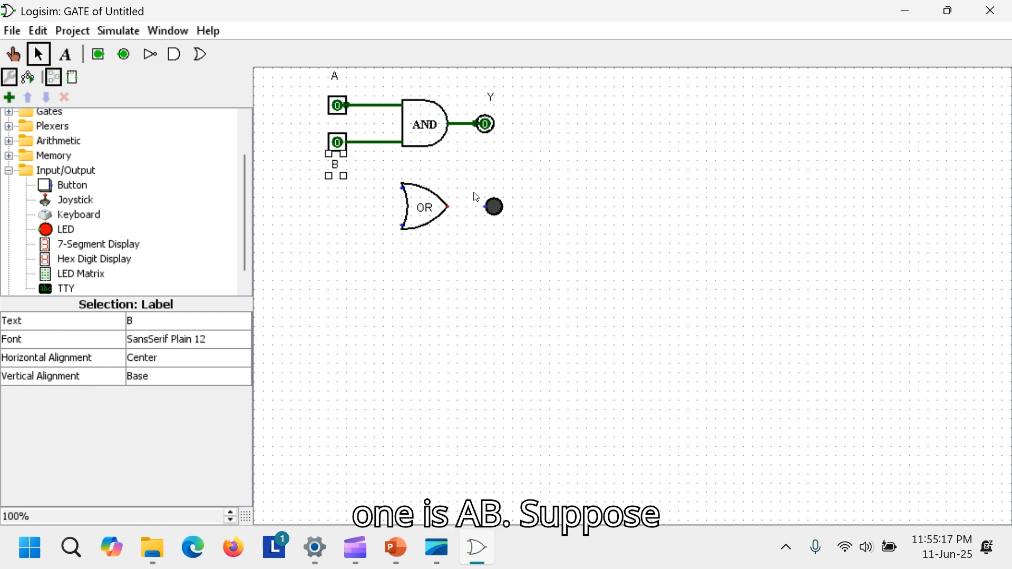
{"action": "left_click", "coordinate": [495, 182]}
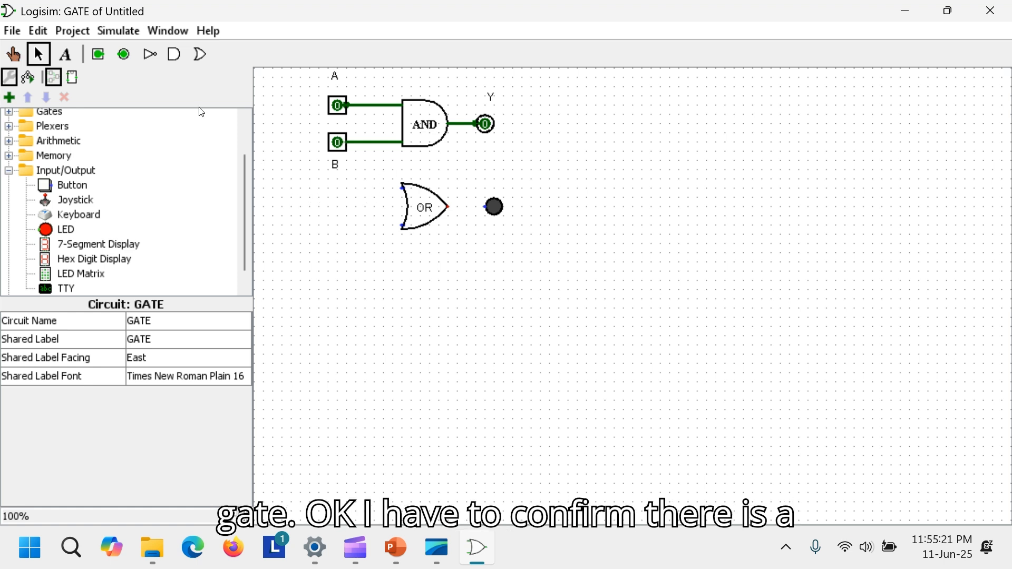
- Test the AND gate with the Poke tool by toggling inputs A and B, ending with both set to 1
{"action": "left_click", "coordinate": [12, 53]}
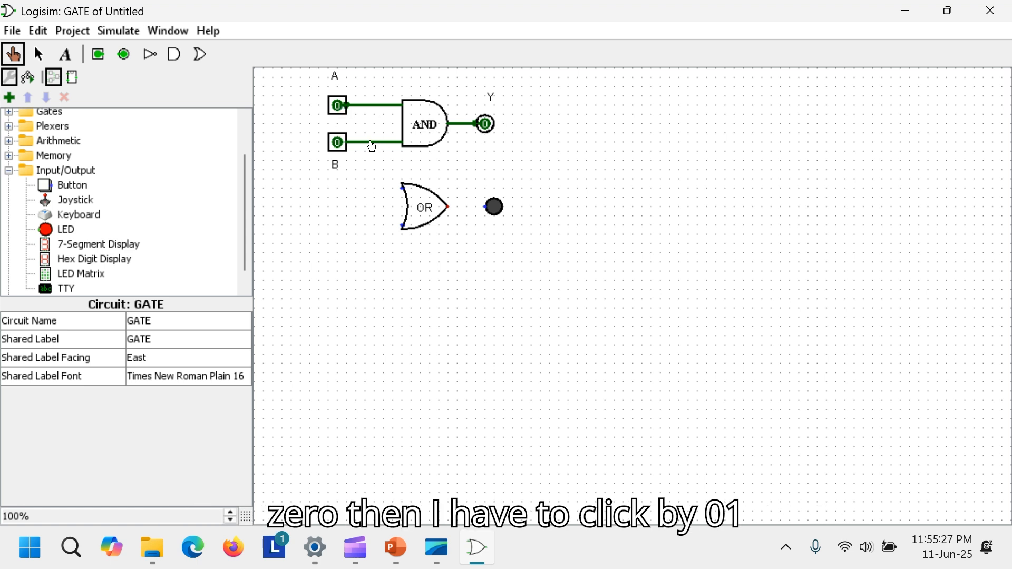
{"action": "left_click", "coordinate": [347, 143]}
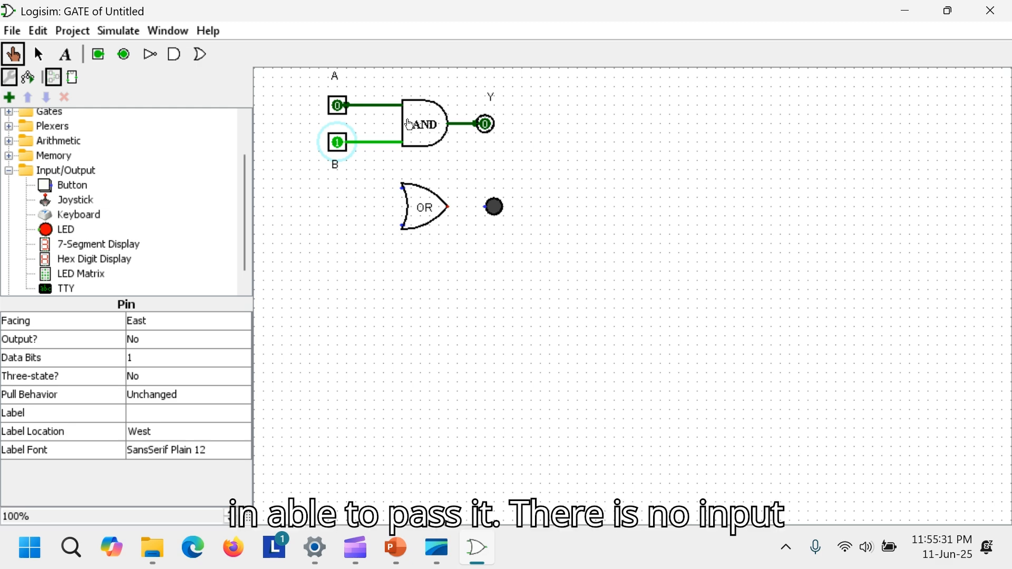
{"action": "left_click", "coordinate": [339, 139]}
{"action": "left_click", "coordinate": [339, 118]}
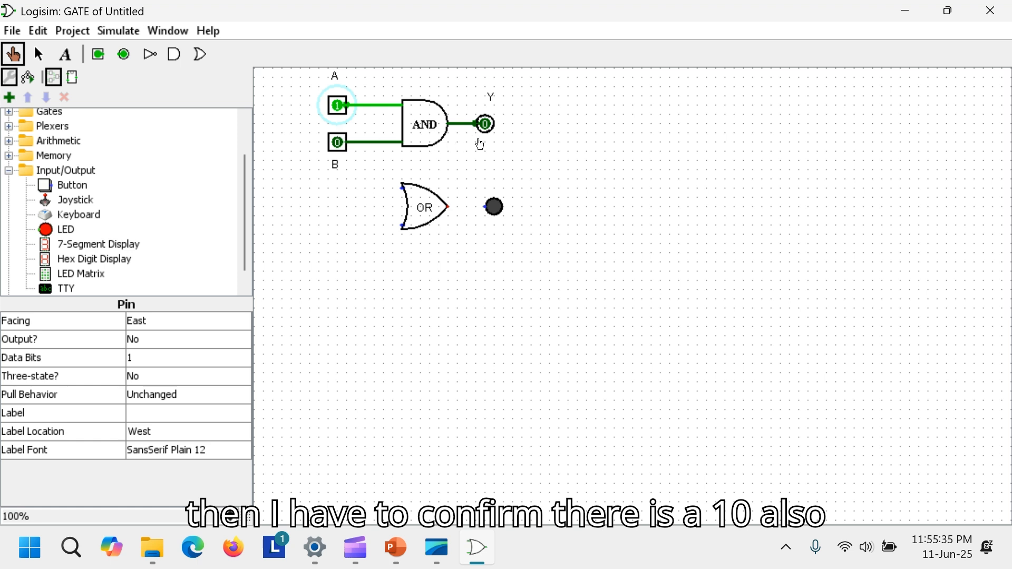
{"action": "left_click", "coordinate": [338, 105]}
{"action": "left_click", "coordinate": [339, 108]}
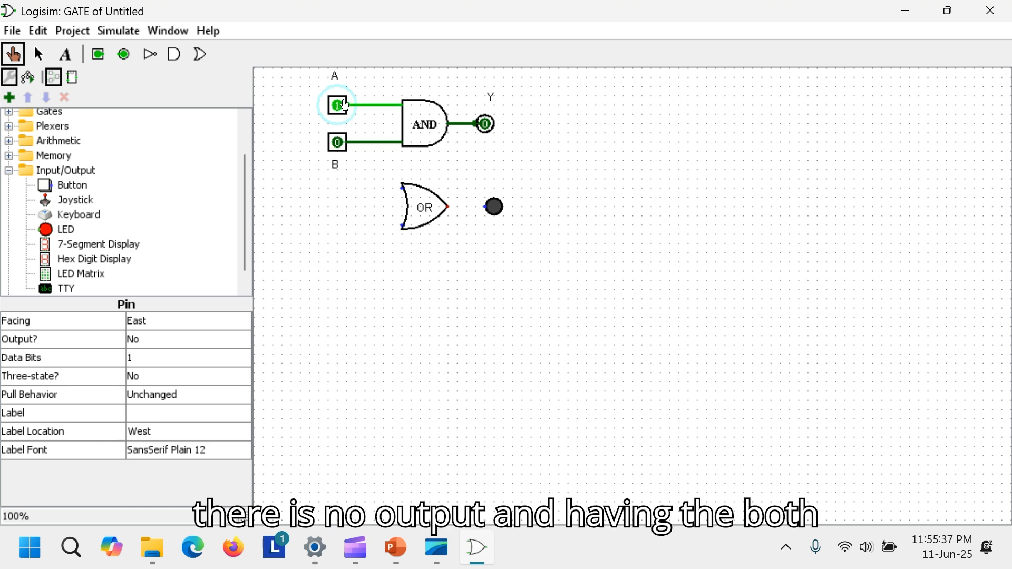
{"action": "left_click", "coordinate": [339, 143]}
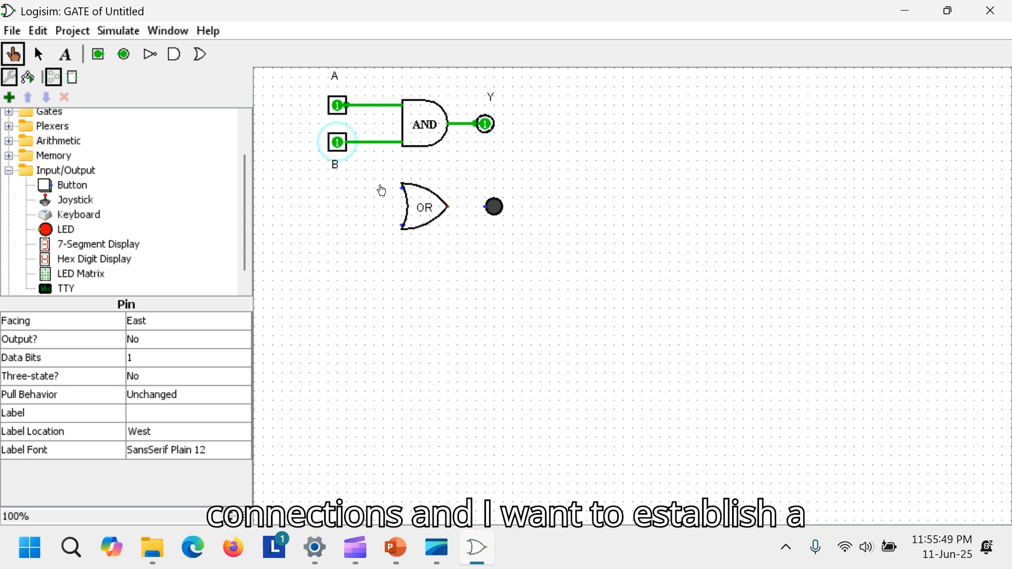
- Wire inputs A and B to the OR gate's two inputs and attach the LED to the OR gate's output
{"action": "left_click", "coordinate": [37, 52]}
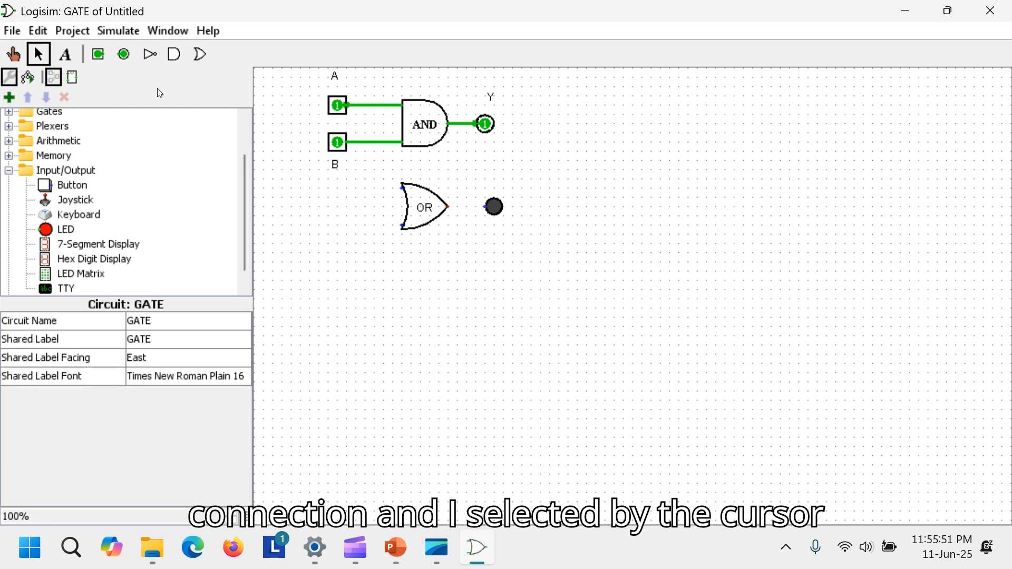
{"action": "left_click_drag", "start_coordinate": [402, 188], "coordinate": [357, 105]}
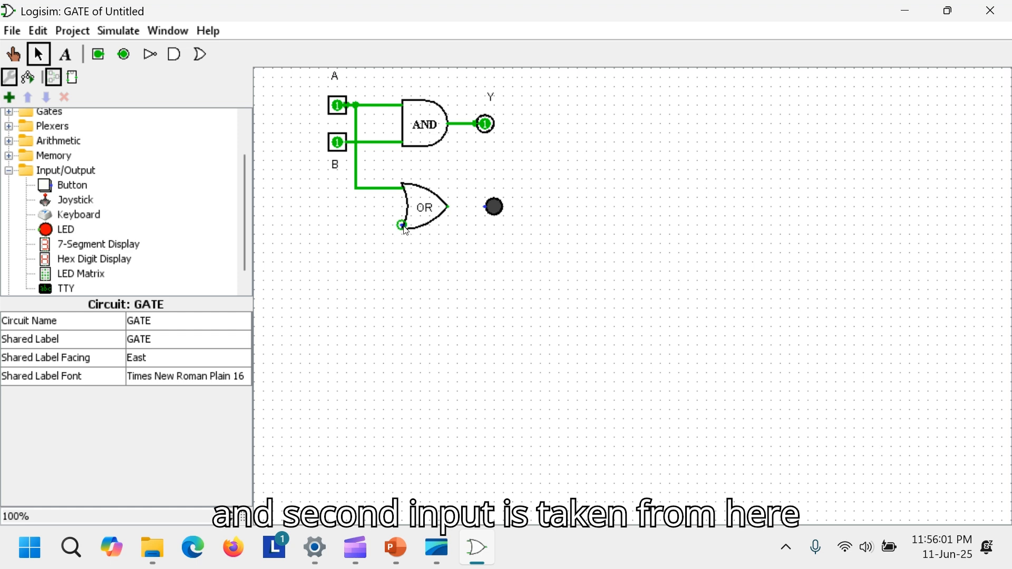
{"action": "left_click_drag", "start_coordinate": [403, 226], "coordinate": [375, 142]}
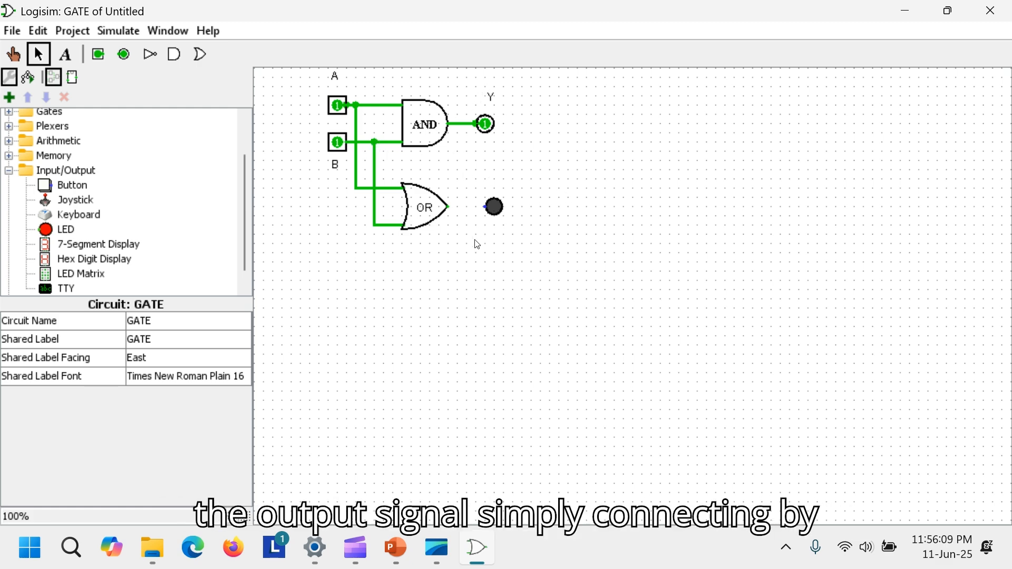
{"action": "left_click_drag", "start_coordinate": [495, 213], "coordinate": [478, 207]}
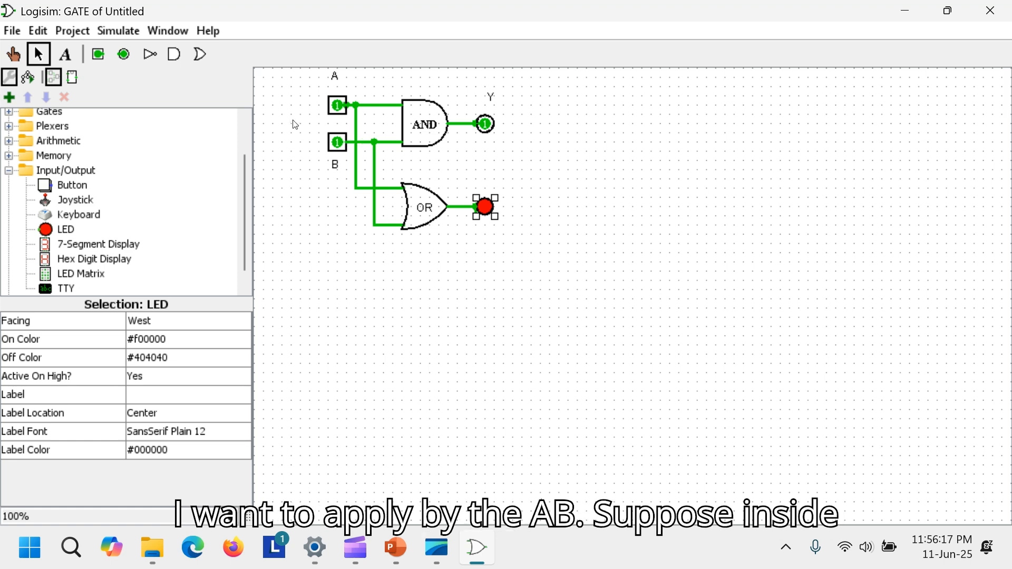
- Set both inputs A and B to 0 with the Poke tool
{"action": "left_click", "coordinate": [345, 112]}
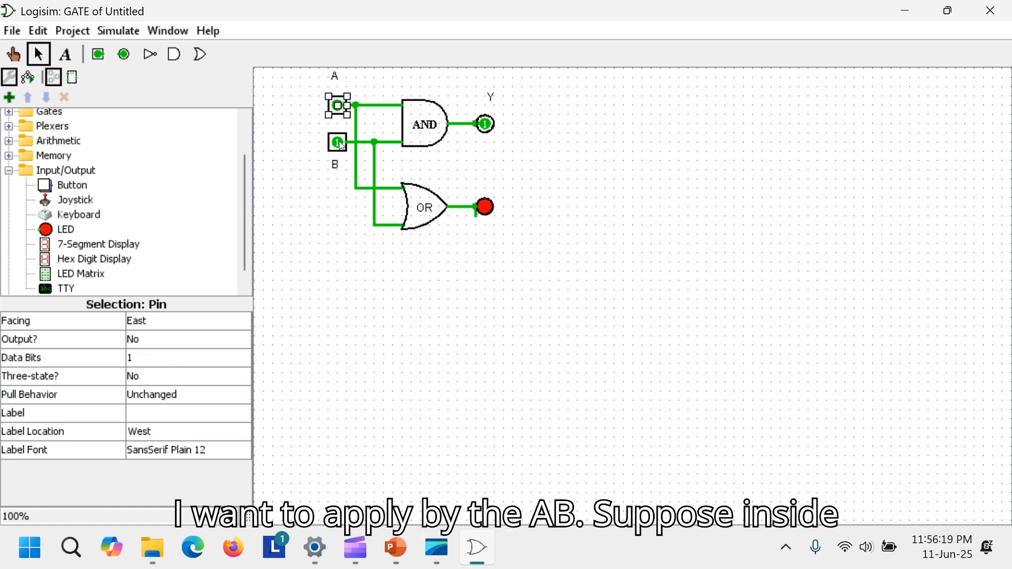
{"action": "left_click", "coordinate": [340, 145]}
{"action": "left_click", "coordinate": [339, 107]}
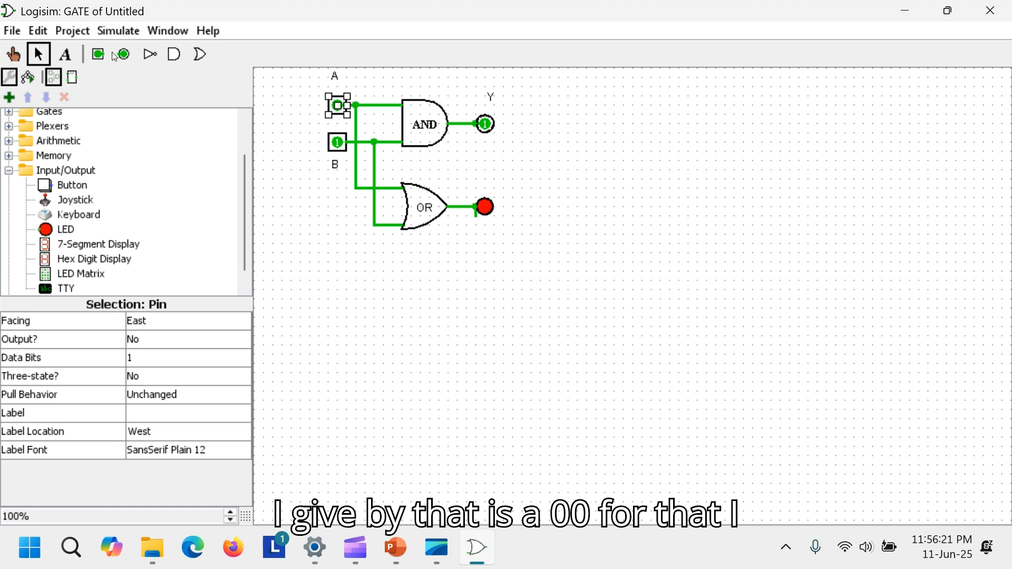
{"action": "left_click", "coordinate": [13, 53]}
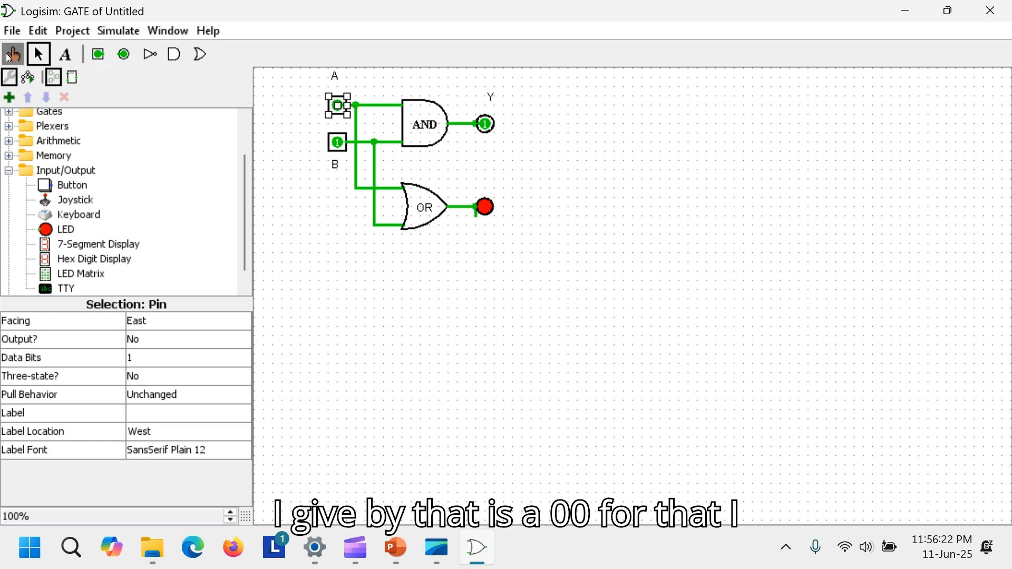
{"action": "left_click", "coordinate": [338, 106]}
{"action": "left_click", "coordinate": [337, 143]}
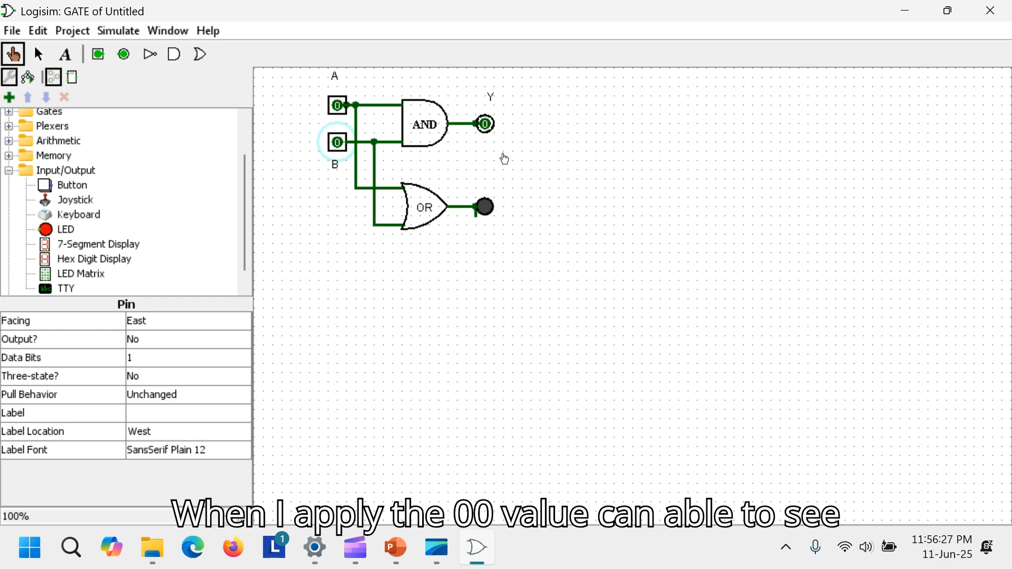
- Poke the wires and gate outputs to inspect the signal values they carry
{"action": "left_click", "coordinate": [379, 110]}
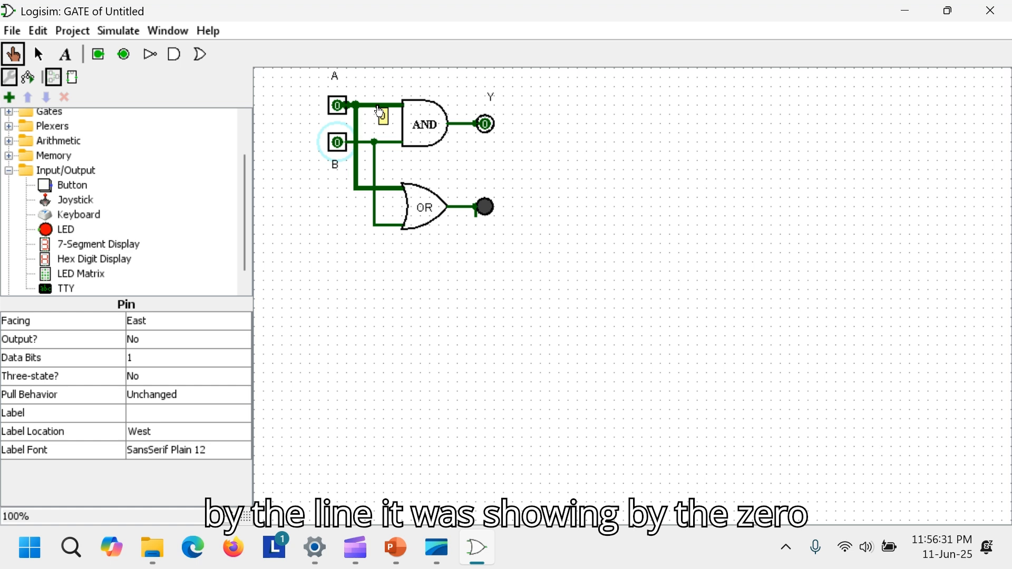
{"action": "left_click", "coordinate": [394, 152]}
{"action": "left_click", "coordinate": [391, 148]}
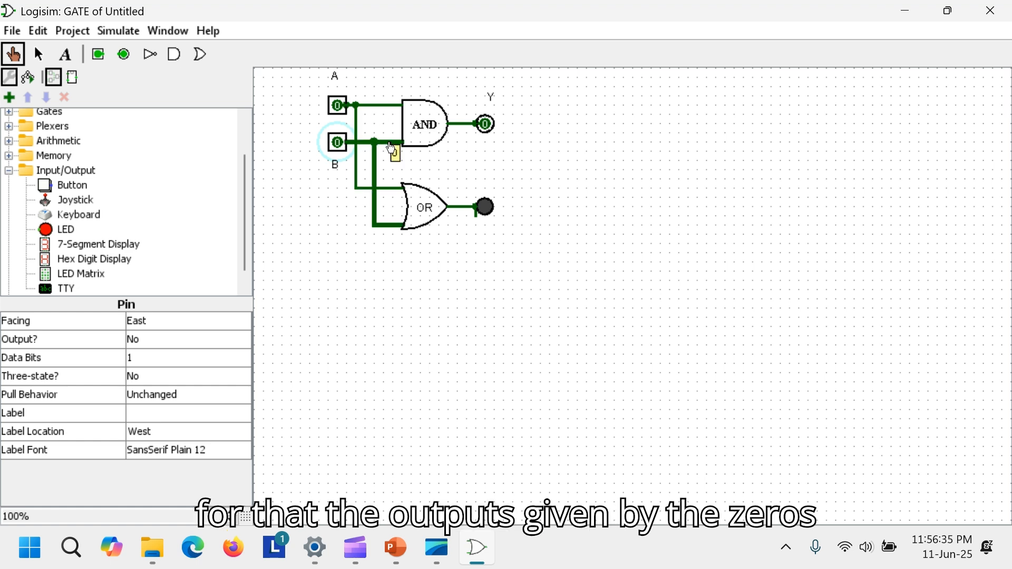
{"action": "left_click", "coordinate": [464, 129]}
{"action": "left_click", "coordinate": [426, 111]}
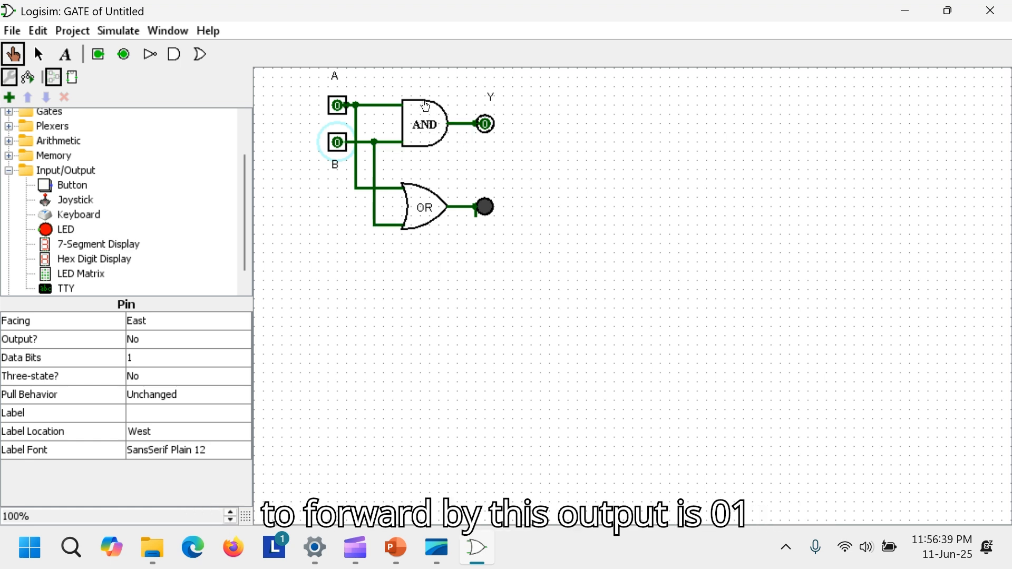
{"action": "left_click", "coordinate": [459, 130]}
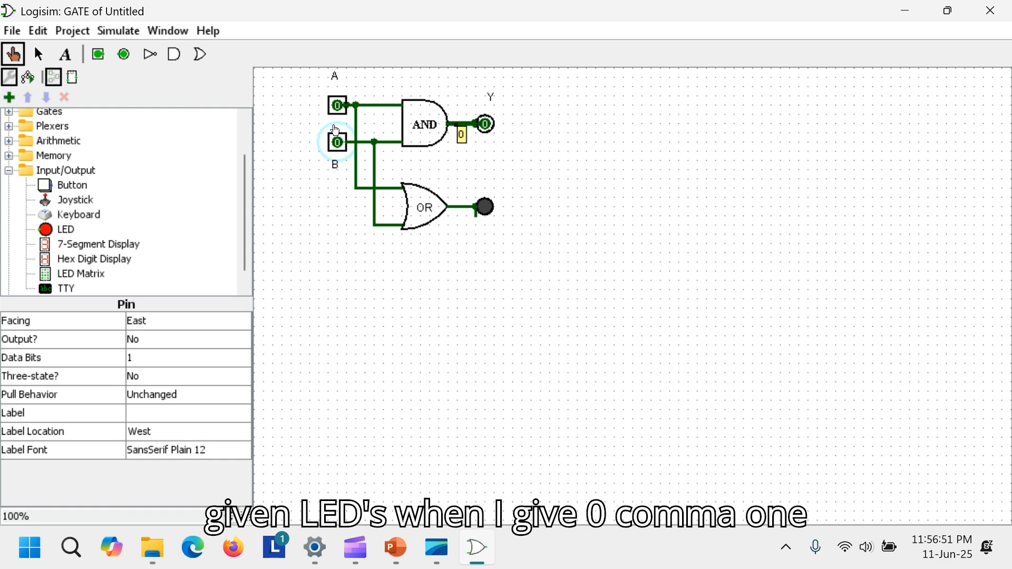
- Toggle inputs B and A with the Poke tool through the 01, 11 and 10 combinations, ending with both at 1
{"action": "left_click", "coordinate": [339, 148]}
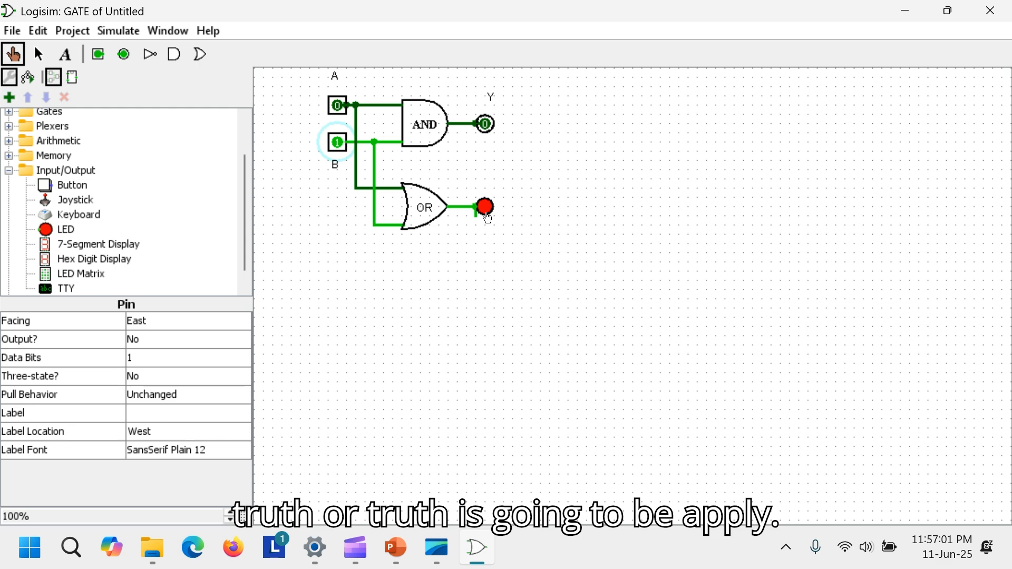
{"action": "left_click", "coordinate": [338, 106]}
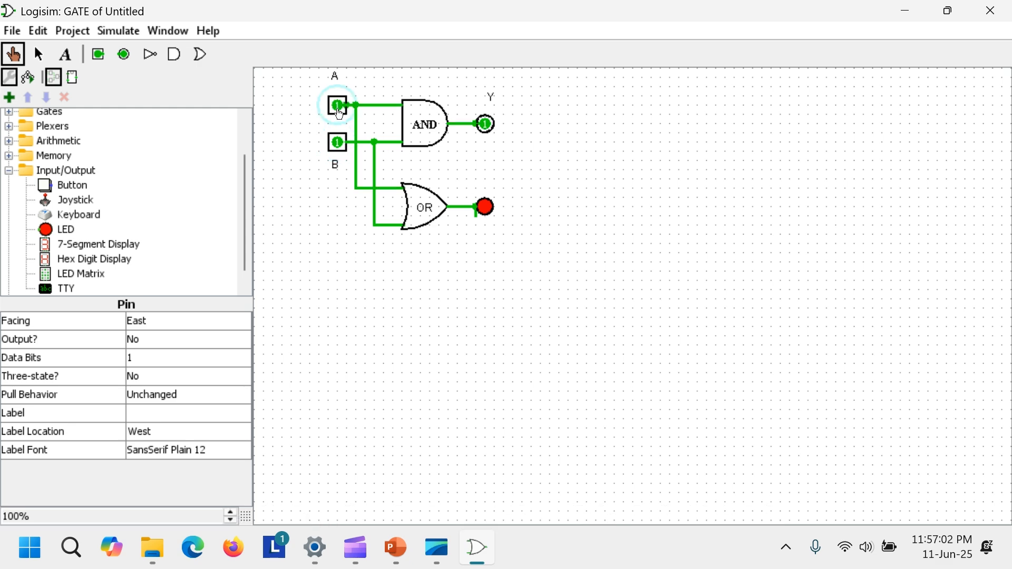
{"action": "left_click", "coordinate": [338, 142]}
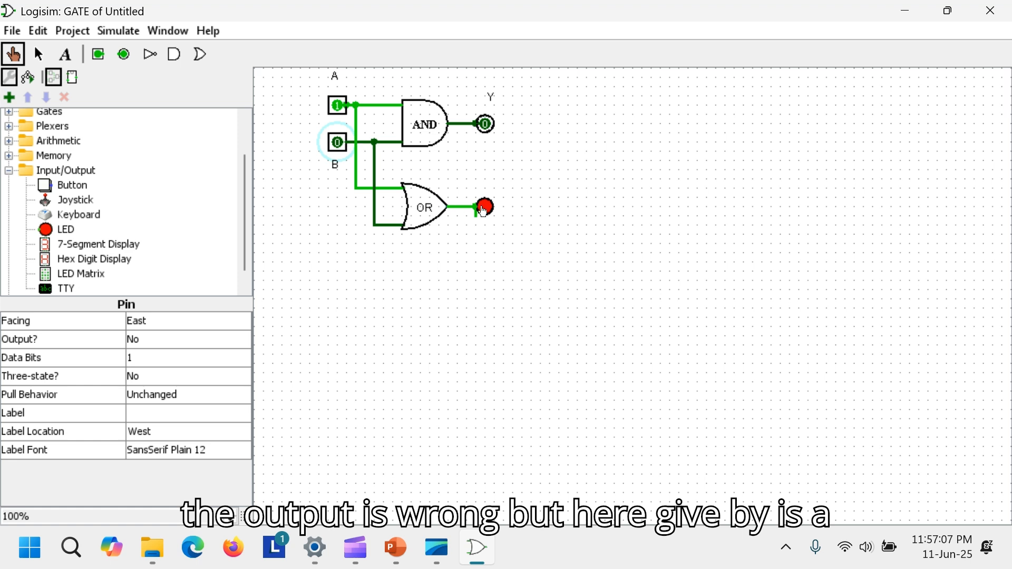
{"action": "left_click", "coordinate": [339, 143]}
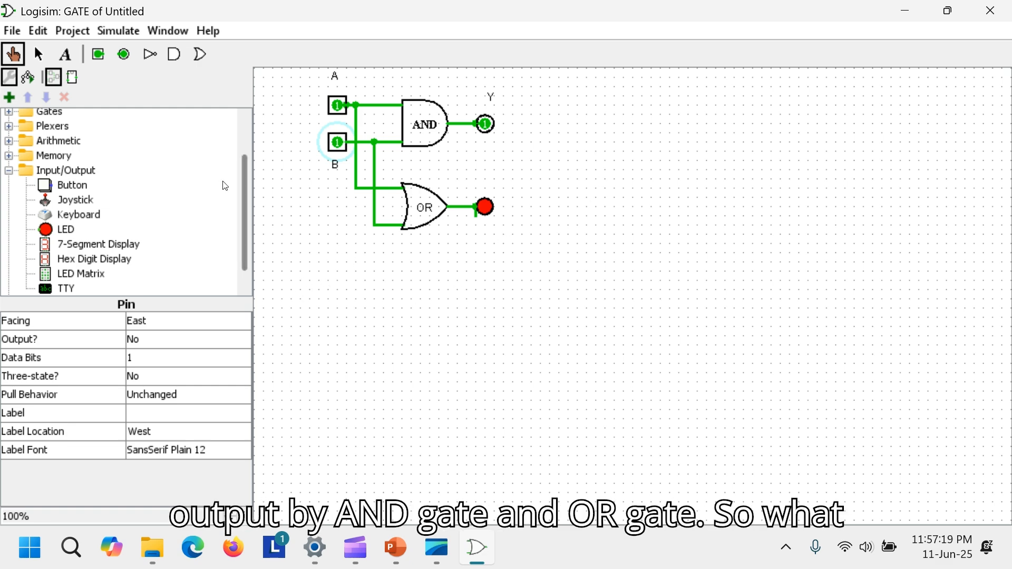
- Place a new AND gate below the OR gate and set its number of inputs to 2
{"action": "left_click", "coordinate": [174, 54]}
{"action": "left_click", "coordinate": [431, 299]}
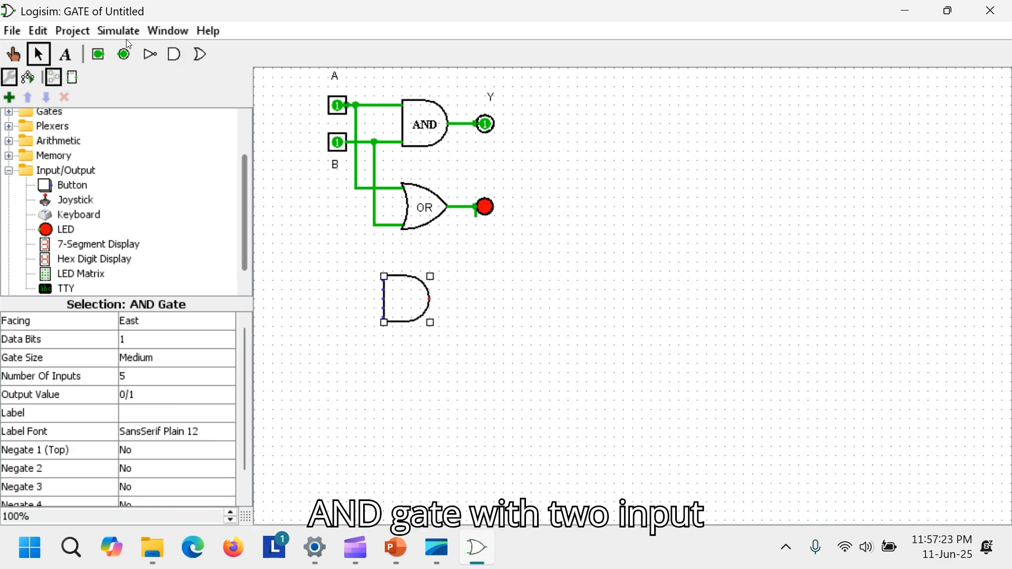
{"action": "left_click", "coordinate": [139, 366]}
{"action": "left_click", "coordinate": [136, 375]}
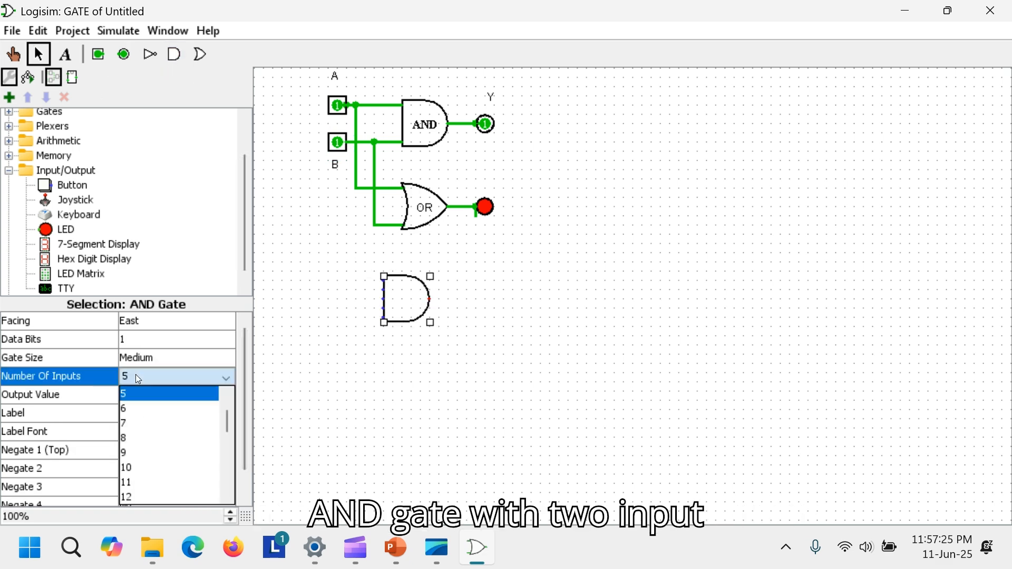
{"action": "left_click", "coordinate": [148, 395]}
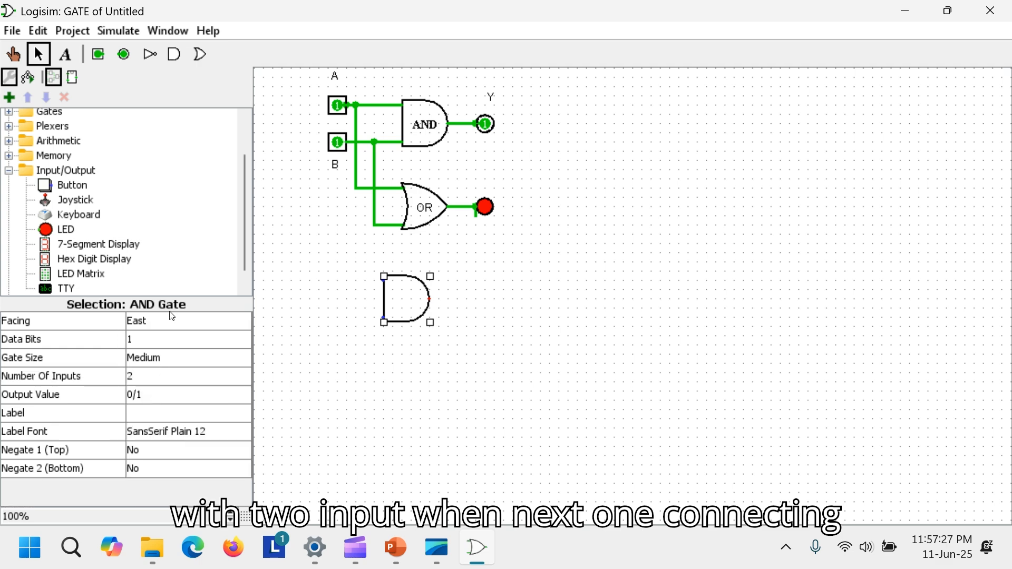
- Place a new OR gate to the lower right of the new AND gate and set its number of inputs to 2
{"action": "left_click", "coordinate": [201, 54]}
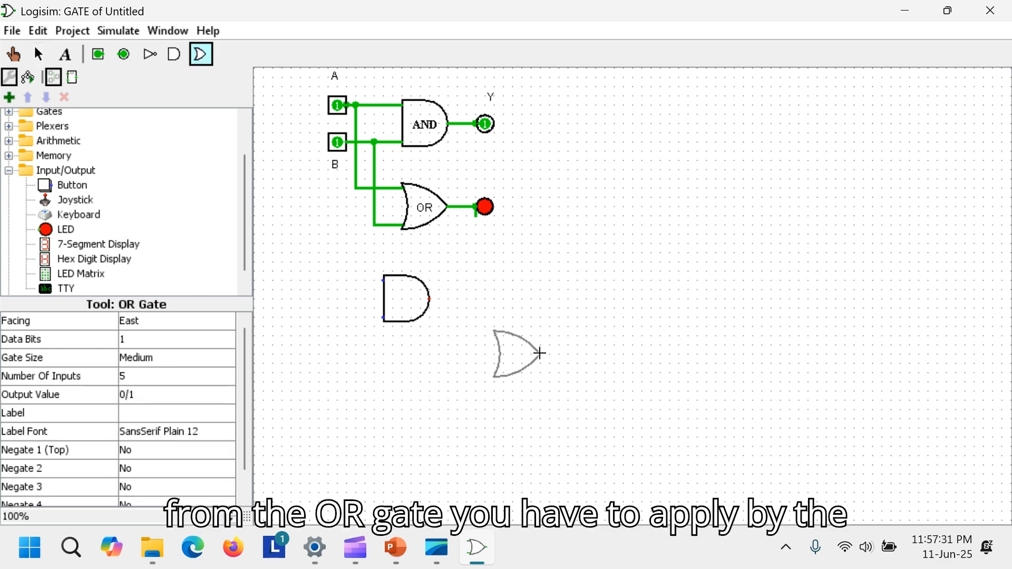
{"action": "left_click", "coordinate": [540, 353]}
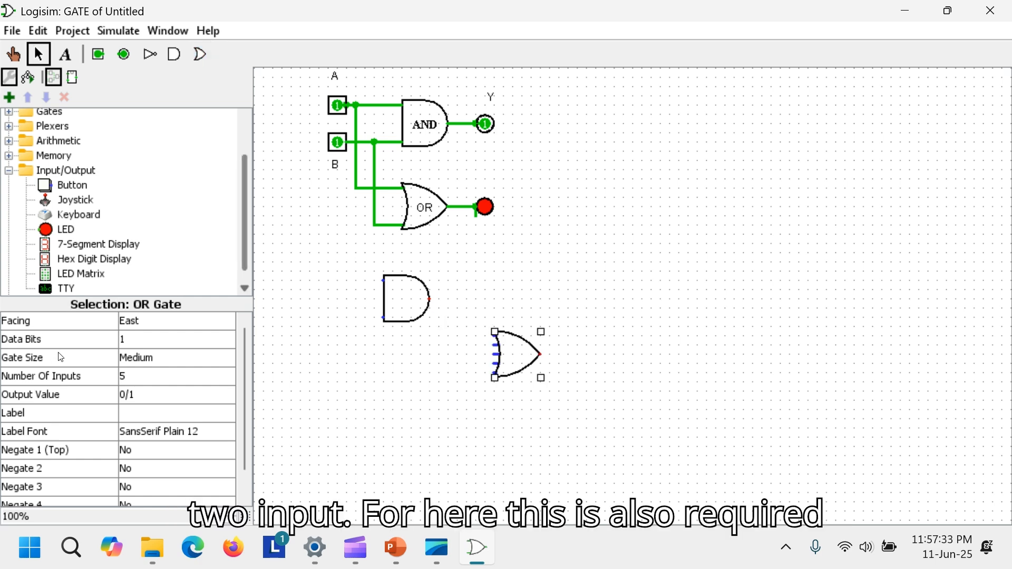
{"action": "left_click", "coordinate": [137, 374]}
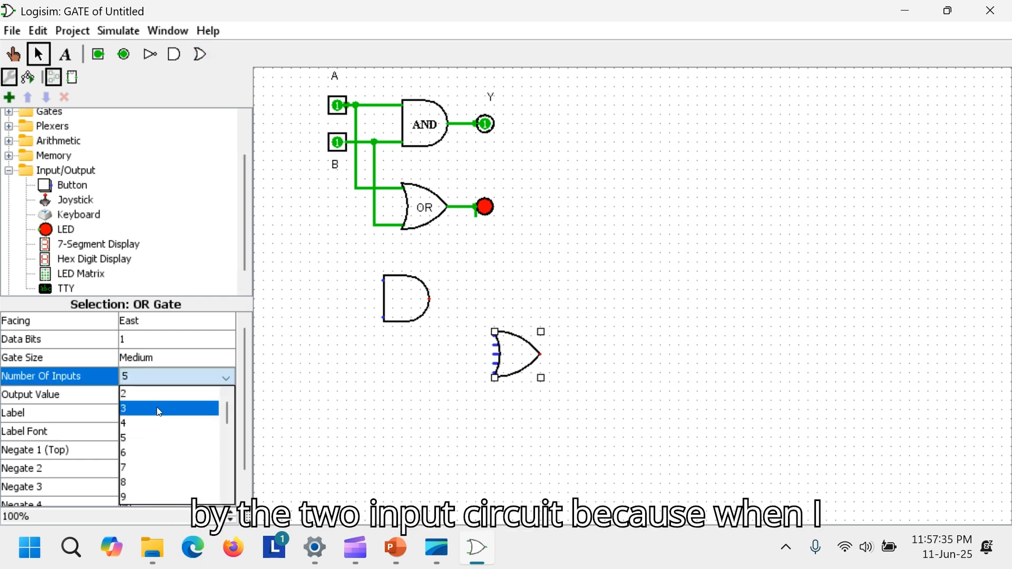
{"action": "left_click", "coordinate": [154, 402]}
- Wire the new AND gate's output to the new OR gate's top input and draw input wires leading left from all three free inputs
{"action": "left_click_drag", "start_coordinate": [430, 299], "coordinate": [451, 341]}
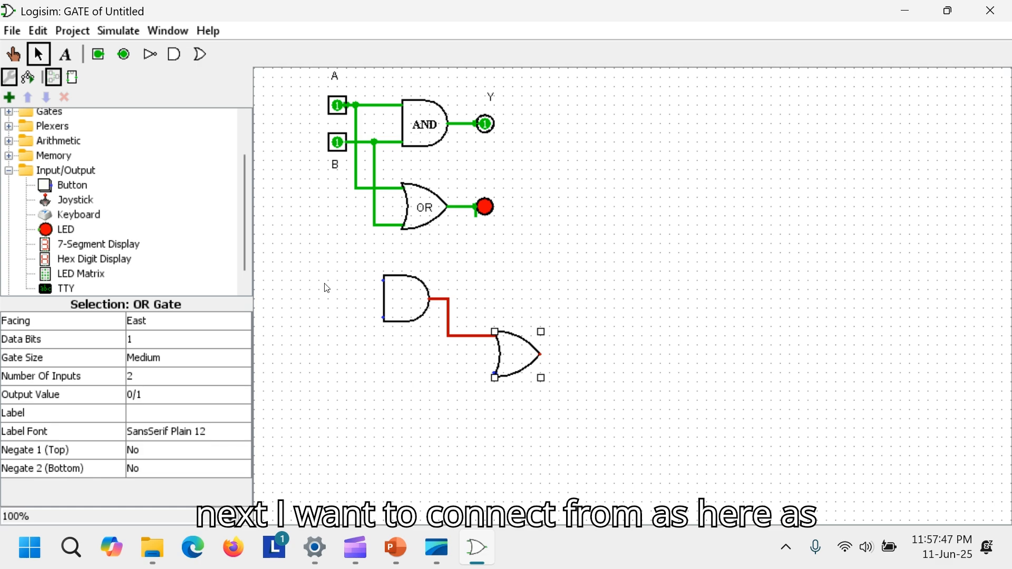
{"action": "left_click_drag", "start_coordinate": [384, 280], "coordinate": [347, 287]}
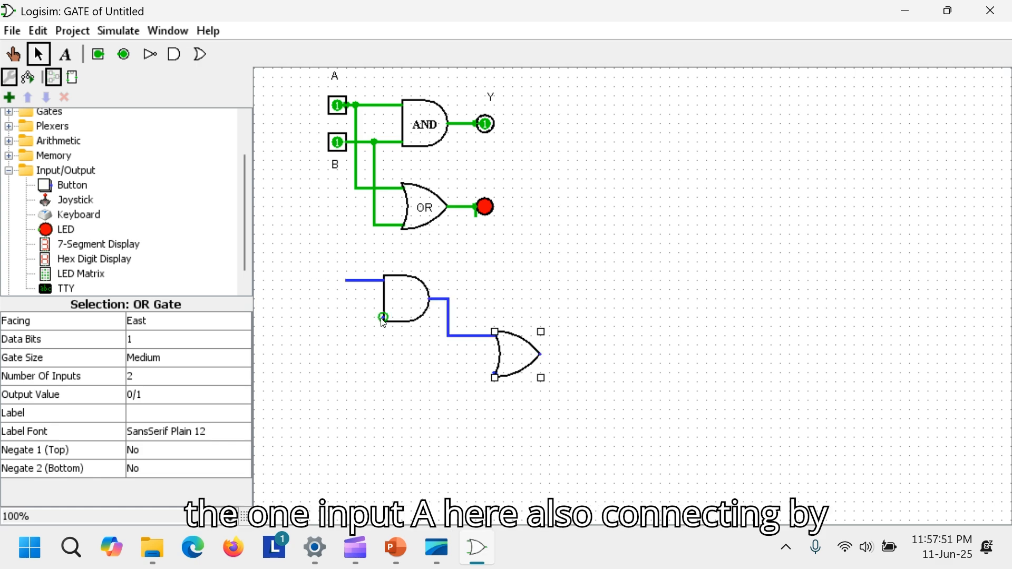
{"action": "left_click_drag", "start_coordinate": [384, 318], "coordinate": [348, 318]}
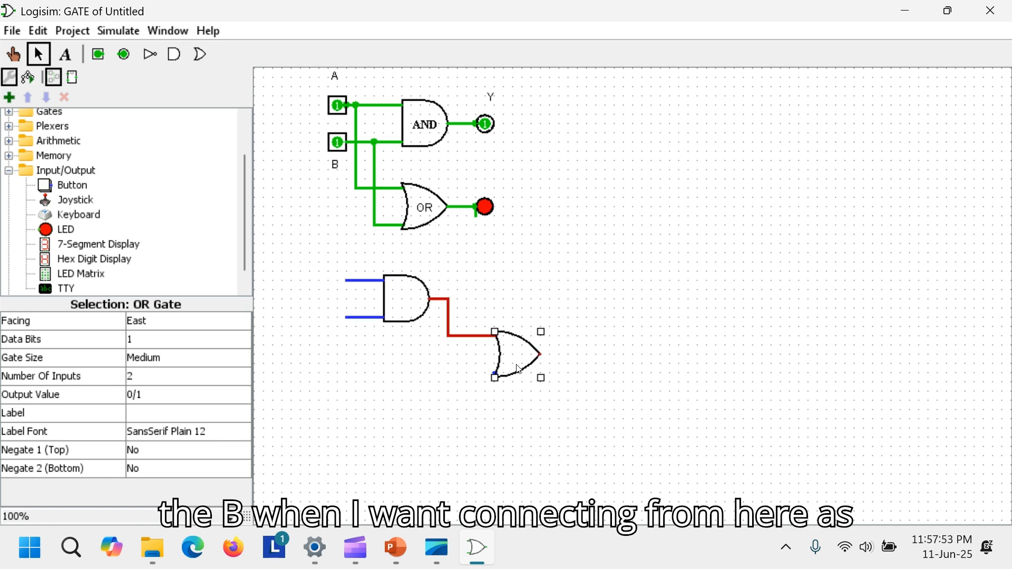
{"action": "left_click_drag", "start_coordinate": [496, 374], "coordinate": [347, 364]}
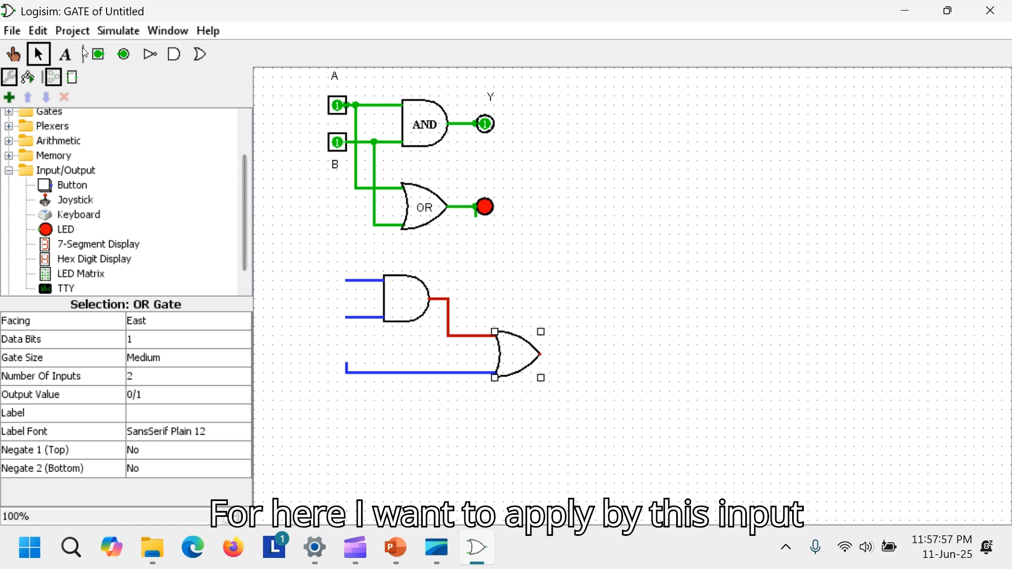
- Place input pins at the left ends of the new AND gate's two input wires
{"action": "left_click", "coordinate": [123, 55]}
{"action": "left_click", "coordinate": [103, 57]}
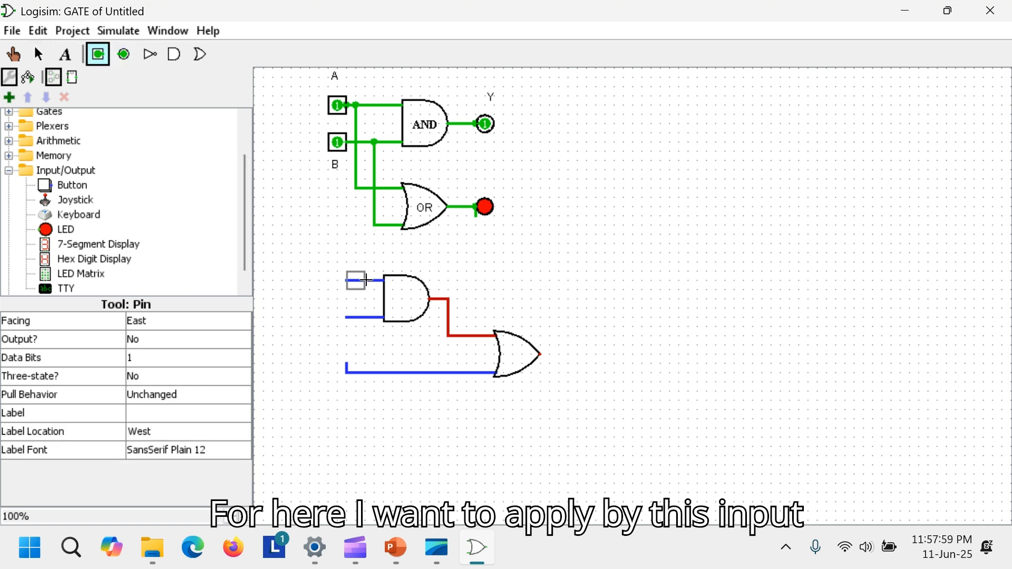
{"action": "left_click", "coordinate": [338, 281]}
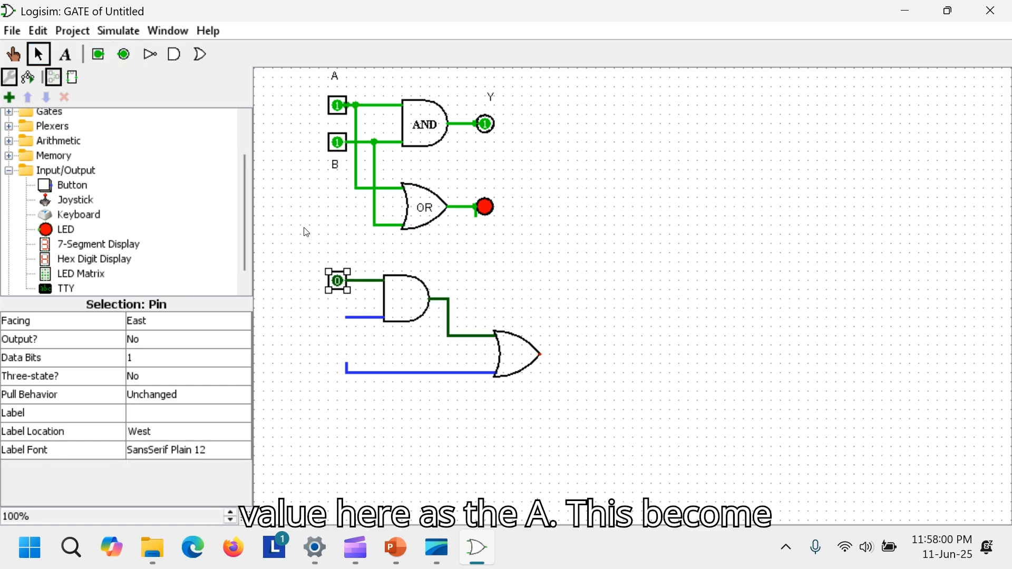
{"action": "left_click", "coordinate": [98, 54]}
{"action": "left_click", "coordinate": [342, 316]}
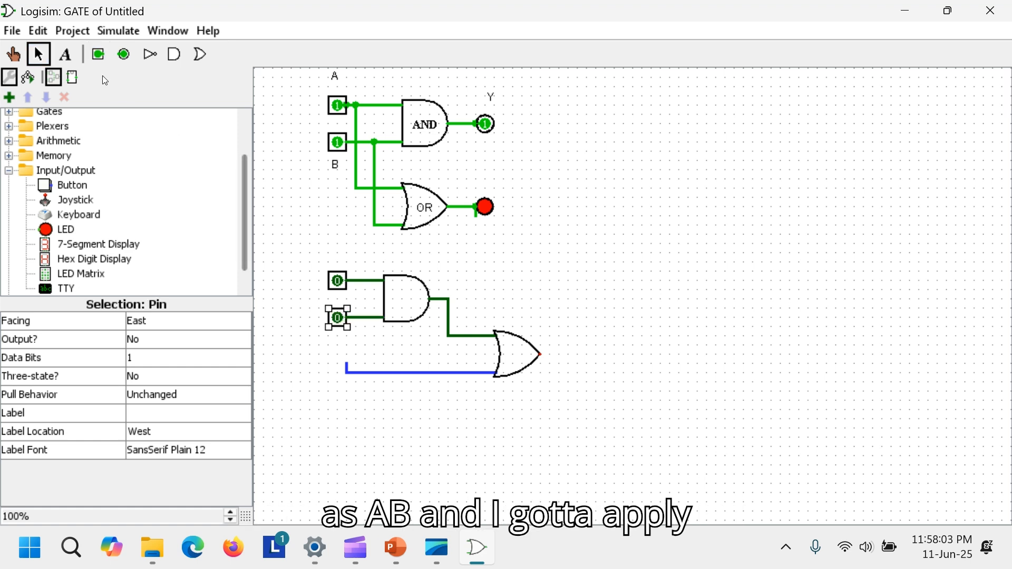
- Place an input pin beside the new OR gate's lower input wire, then delete it
{"action": "left_click", "coordinate": [98, 55]}
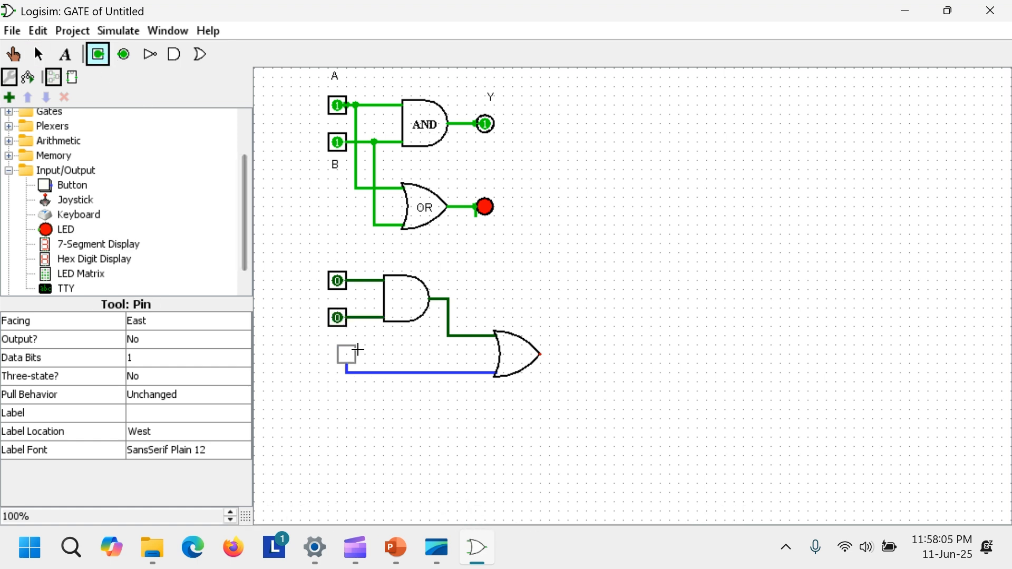
{"action": "left_click", "coordinate": [347, 364]}
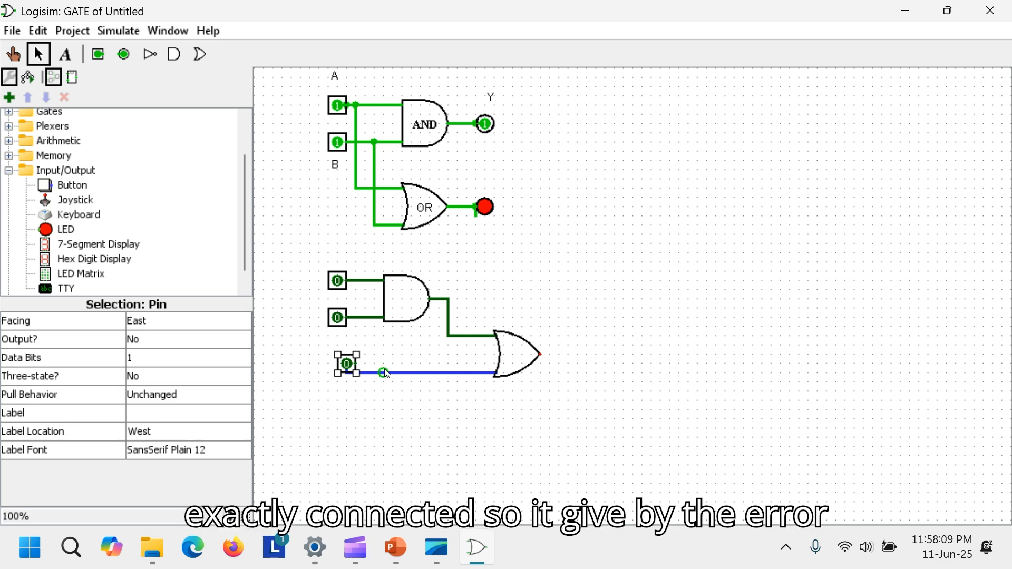
{"action": "left_click", "coordinate": [388, 374]}
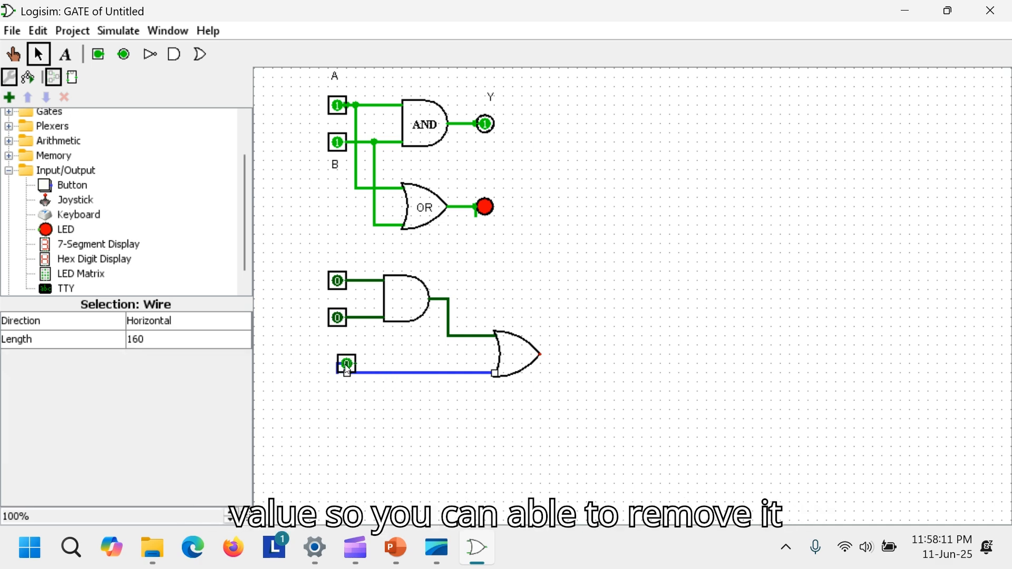
{"action": "left_click", "coordinate": [347, 371]}
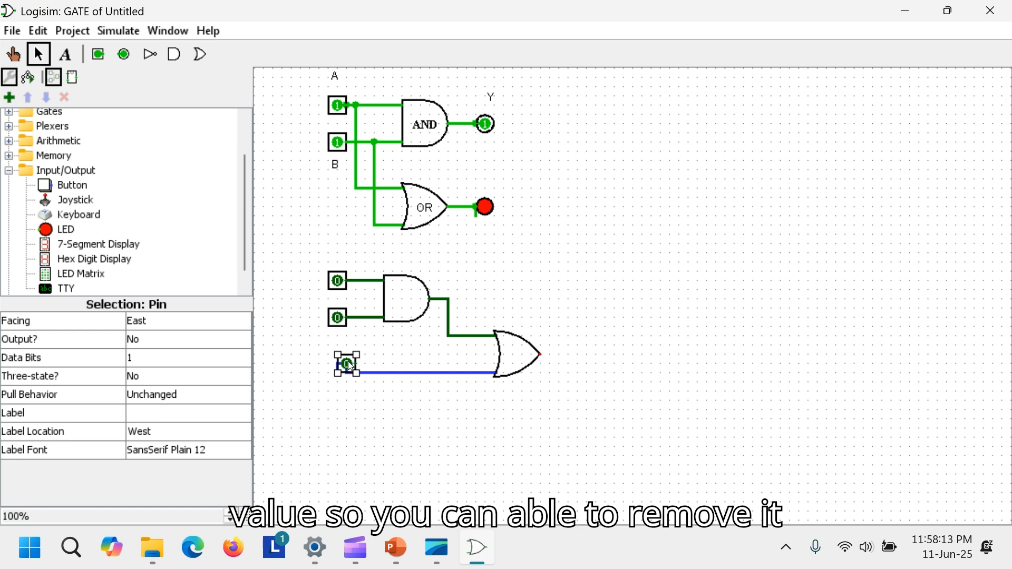
{"action": "right_click", "coordinate": [349, 363]}
{"action": "left_click", "coordinate": [382, 372]}
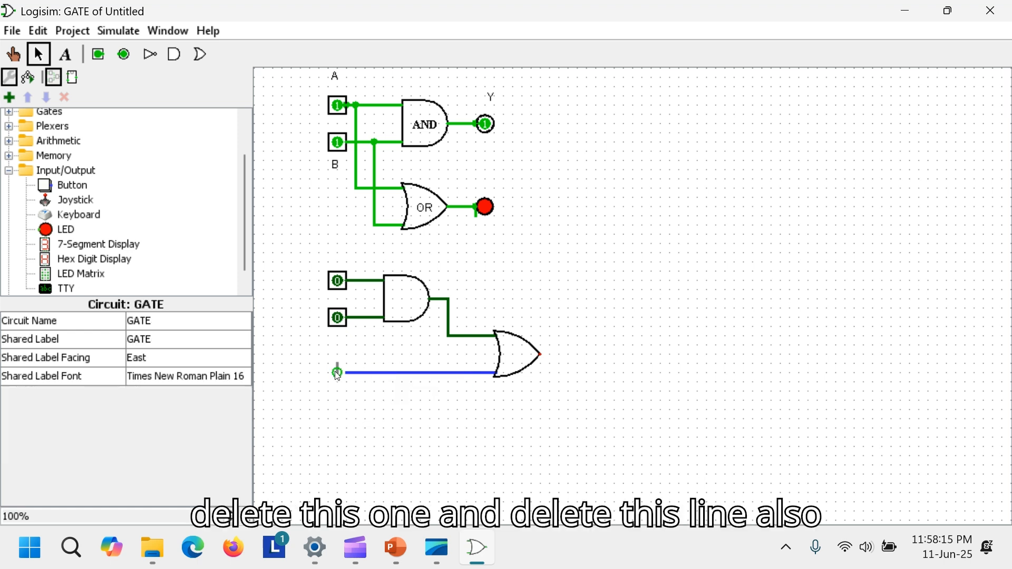
- Place an input pin at the left end of the new OR gate's lower input wire
{"action": "right_click", "coordinate": [340, 363]}
{"action": "left_click", "coordinate": [364, 376]}
{"action": "left_click", "coordinate": [98, 54]}
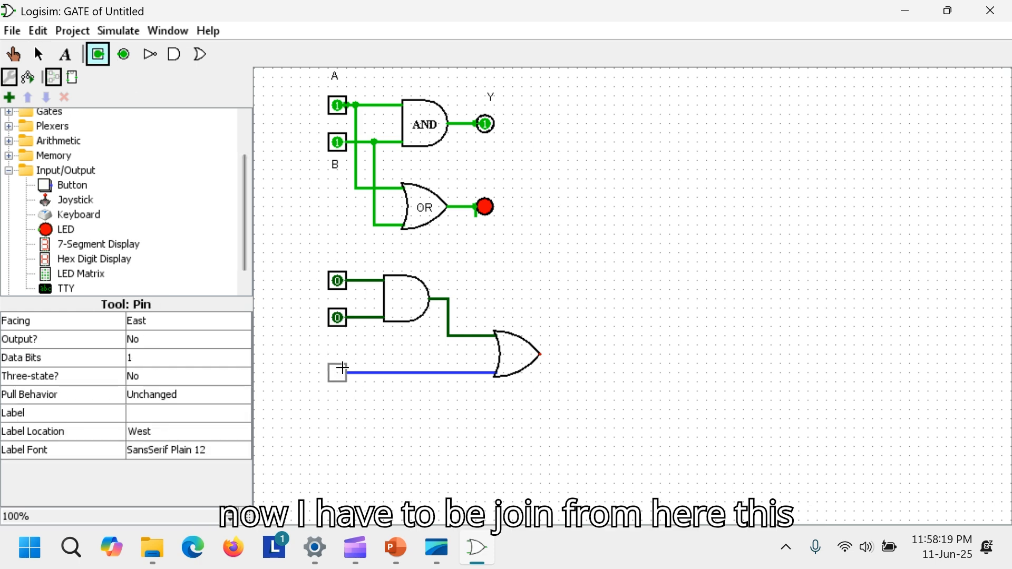
{"action": "left_click", "coordinate": [343, 367]}
{"action": "left_click", "coordinate": [486, 429]}
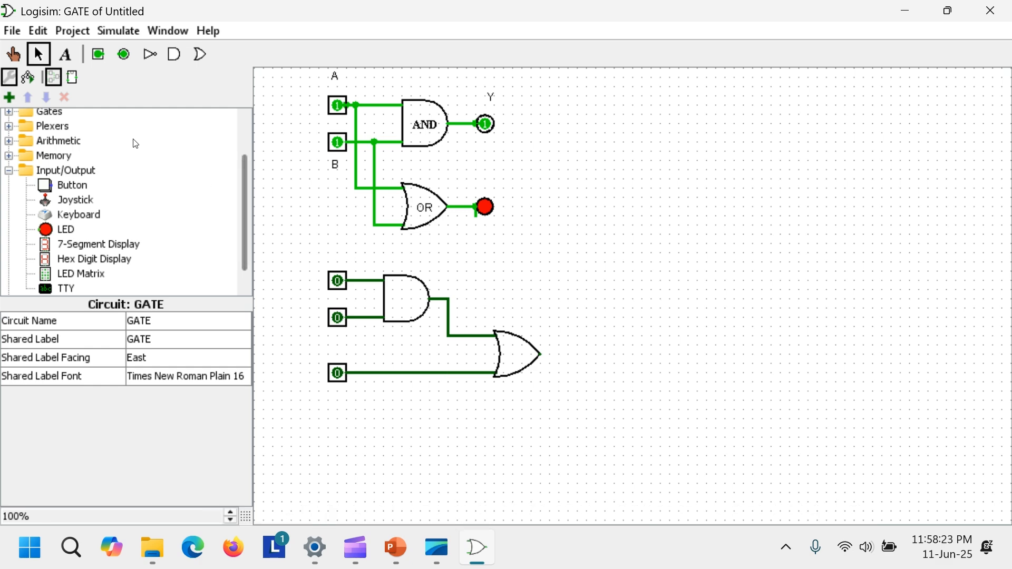
- Place an output pin to the right of the new OR gate and wire the gate's output to it
{"action": "left_click", "coordinate": [124, 55]}
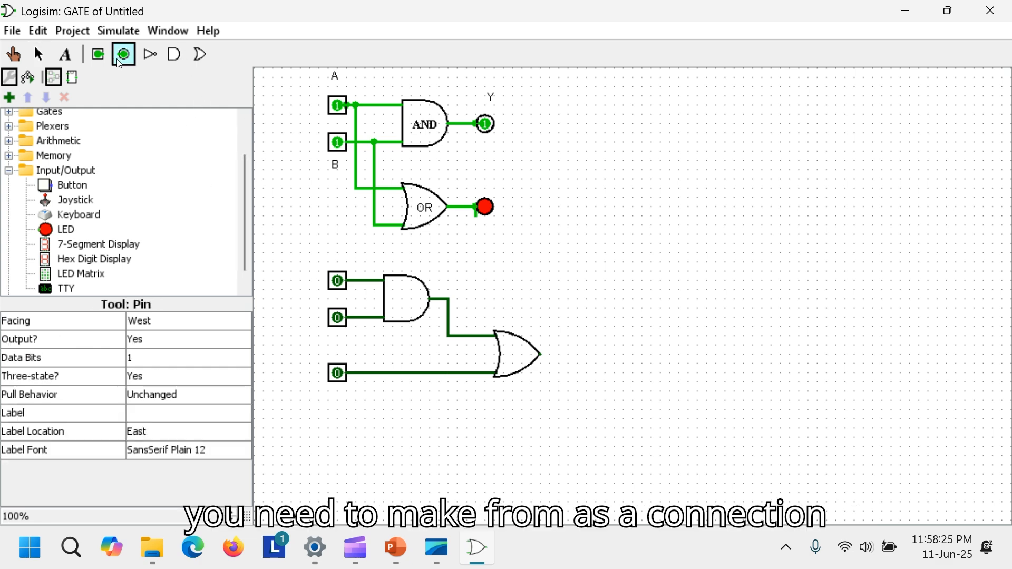
{"action": "left_click", "coordinate": [585, 353]}
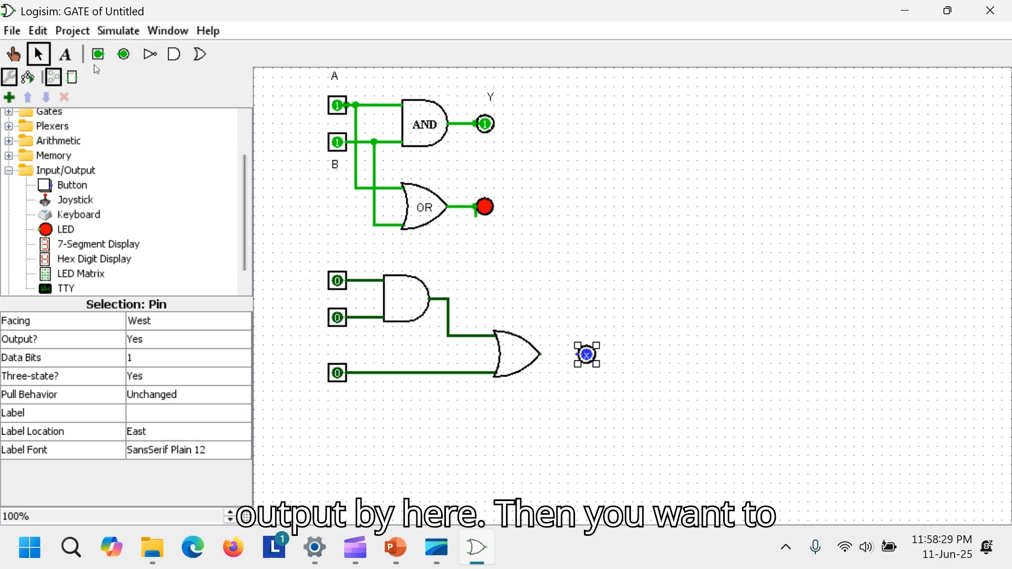
{"action": "left_click_drag", "start_coordinate": [541, 354], "coordinate": [576, 354]}
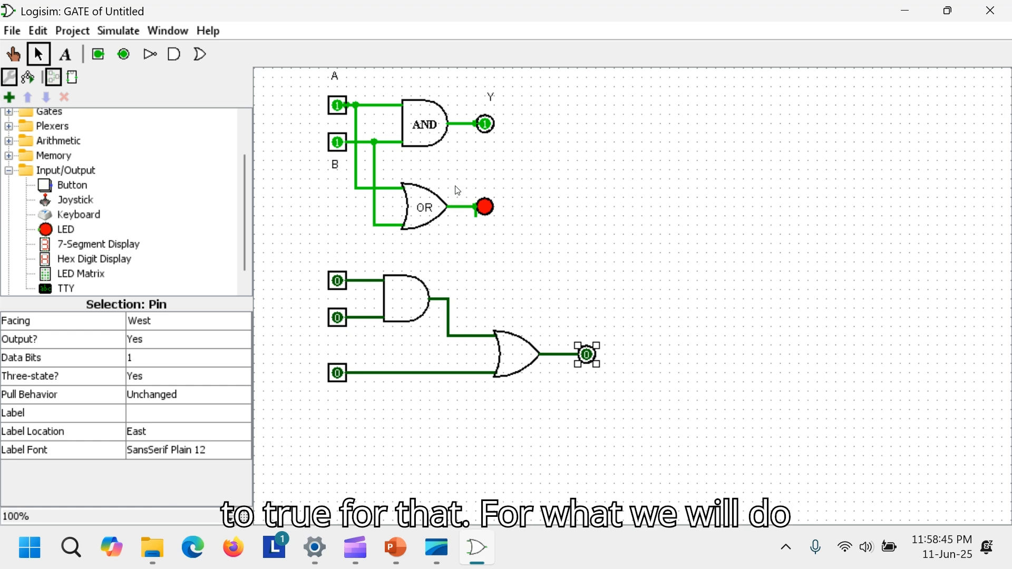
- Delete the LED at the first OR gate's output together with the stray wire extending from it
{"action": "mouse_move", "coordinate": [485, 208]}
{"action": "left_mouse_down"}
{"action": "mouse_move", "coordinate": [635, 369]}
{"action": "mouse_move", "coordinate": [632, 400]}
{"action": "mouse_move", "coordinate": [577, 271]}
{"action": "mouse_move", "coordinate": [480, 217]}
{"action": "left_mouse_up"}
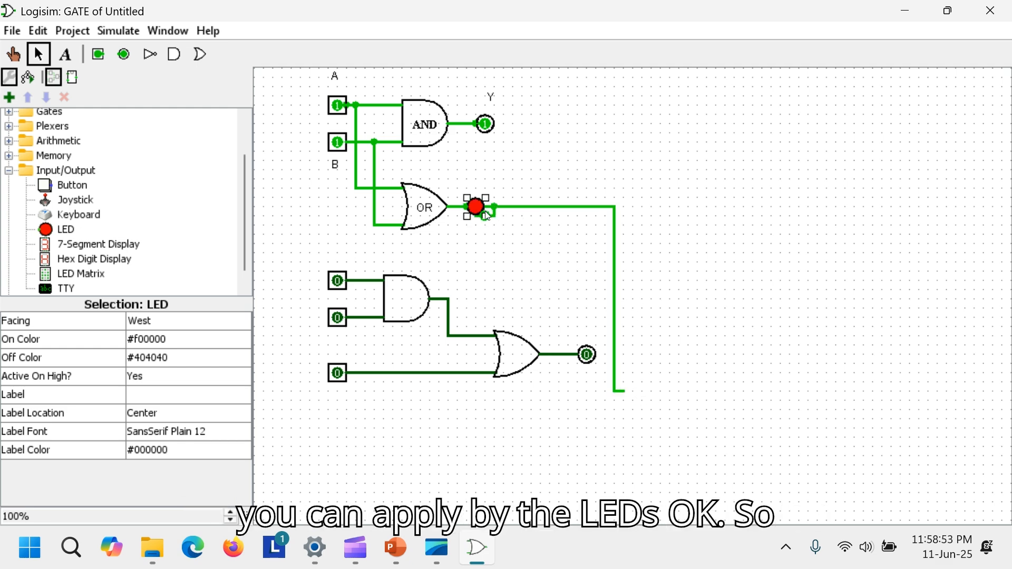
{"action": "left_click_drag", "start_coordinate": [448, 172], "coordinate": [765, 292]}
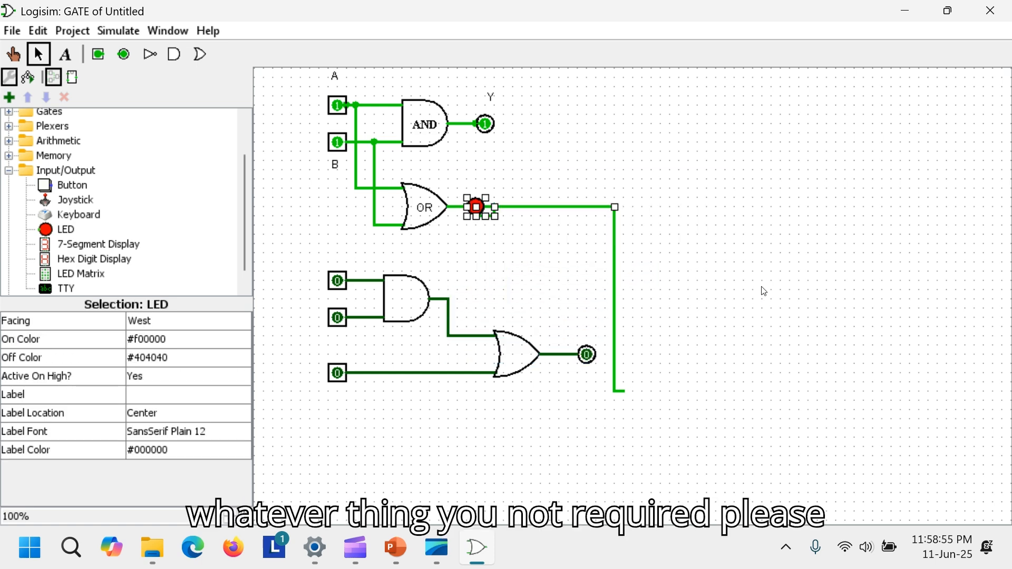
{"action": "key", "text": "Delete"}
{"action": "left_click_drag", "start_coordinate": [604, 184], "coordinate": [712, 426]}
{"action": "key", "text": "Delete"}
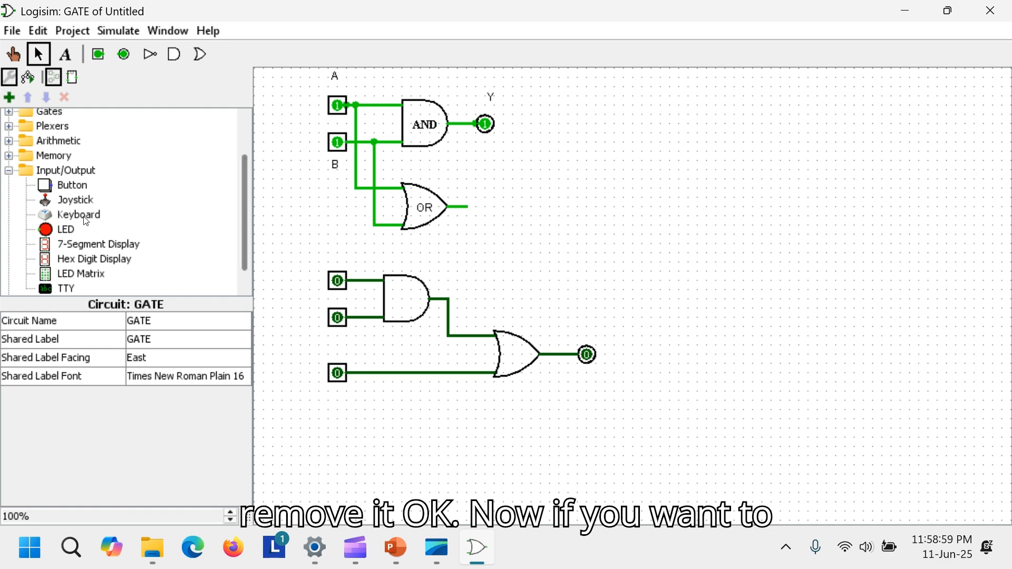
- Place an LED on the output pin of the new OR gate
{"action": "left_click", "coordinate": [68, 230]}
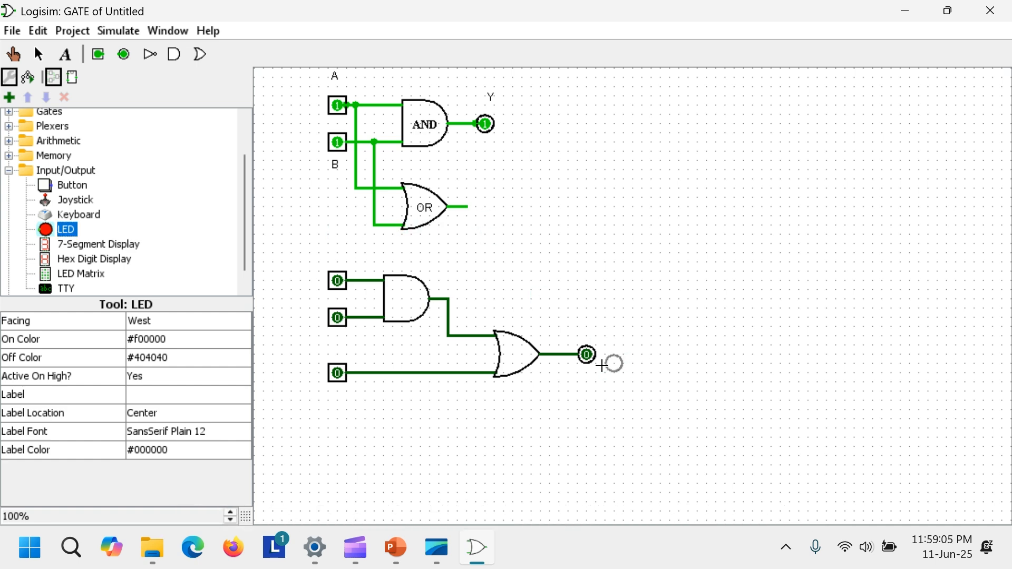
{"action": "left_click", "coordinate": [576, 355]}
{"action": "left_click", "coordinate": [612, 240]}
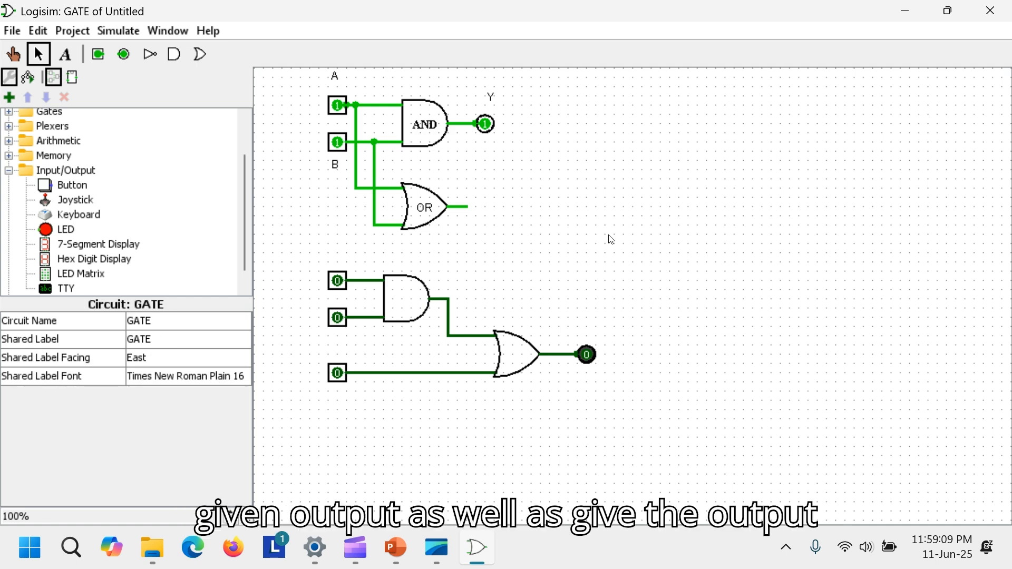
- Switch to the Poke tool and set the new AND gate's lower input and the OR gate's separate input to 1
{"action": "left_click", "coordinate": [338, 318]}
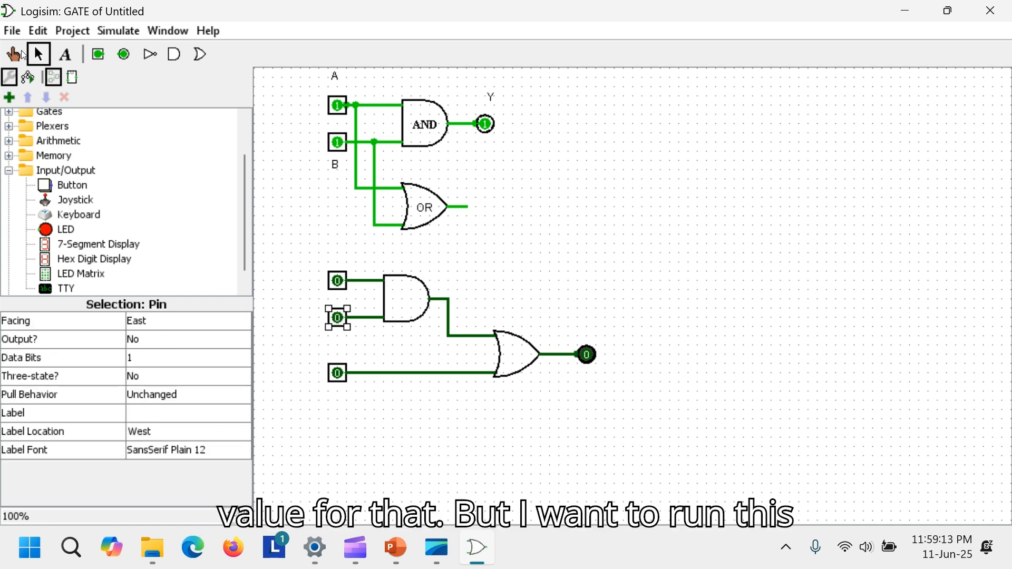
{"action": "left_click", "coordinate": [22, 54]}
{"action": "left_click", "coordinate": [339, 320]}
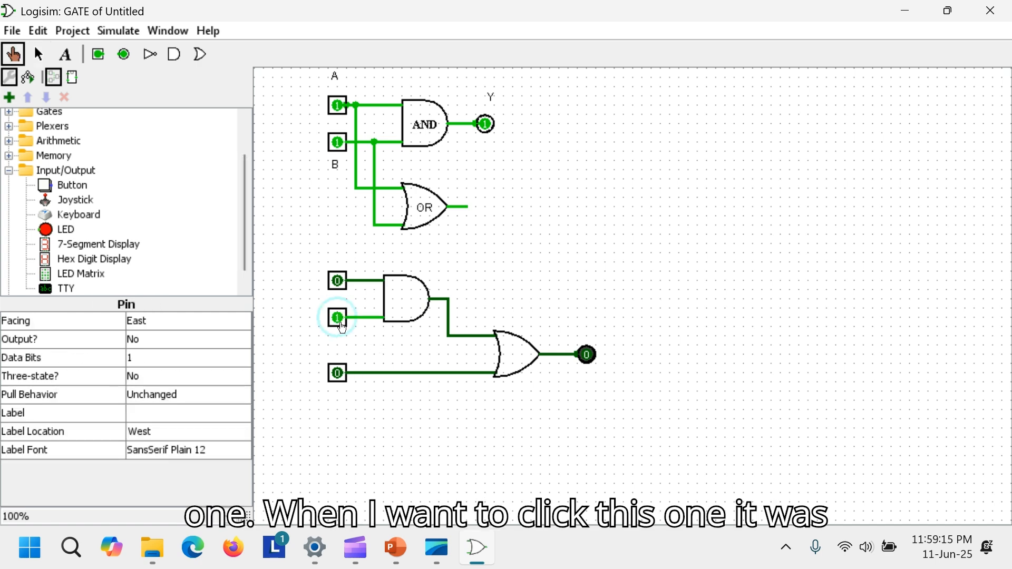
{"action": "left_click", "coordinate": [338, 372]}
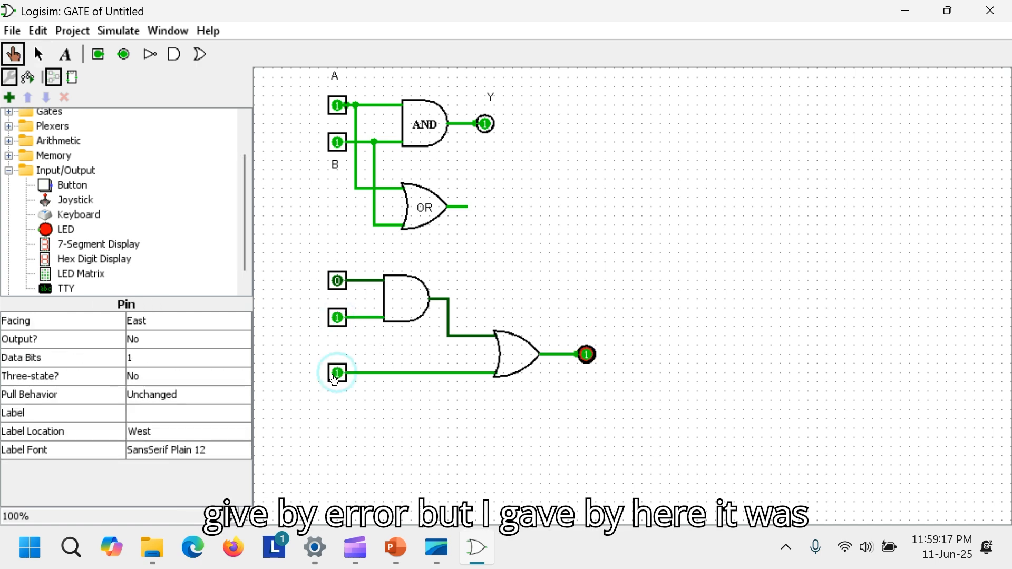
{"action": "left_click", "coordinate": [588, 358]}
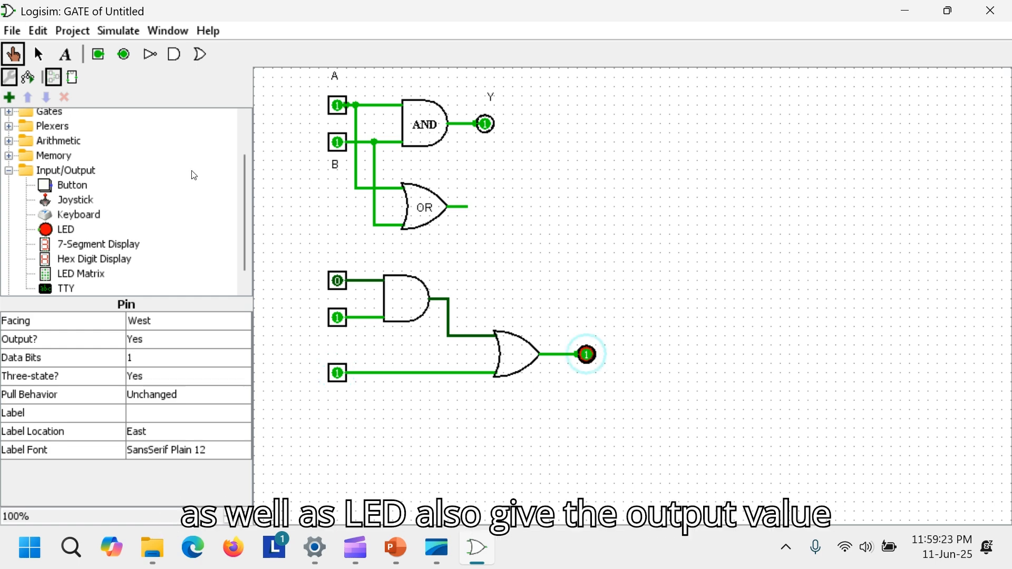
- Set the new AND gate's upper input to 1 and the other two new inputs back to 0
{"action": "left_click", "coordinate": [338, 282]}
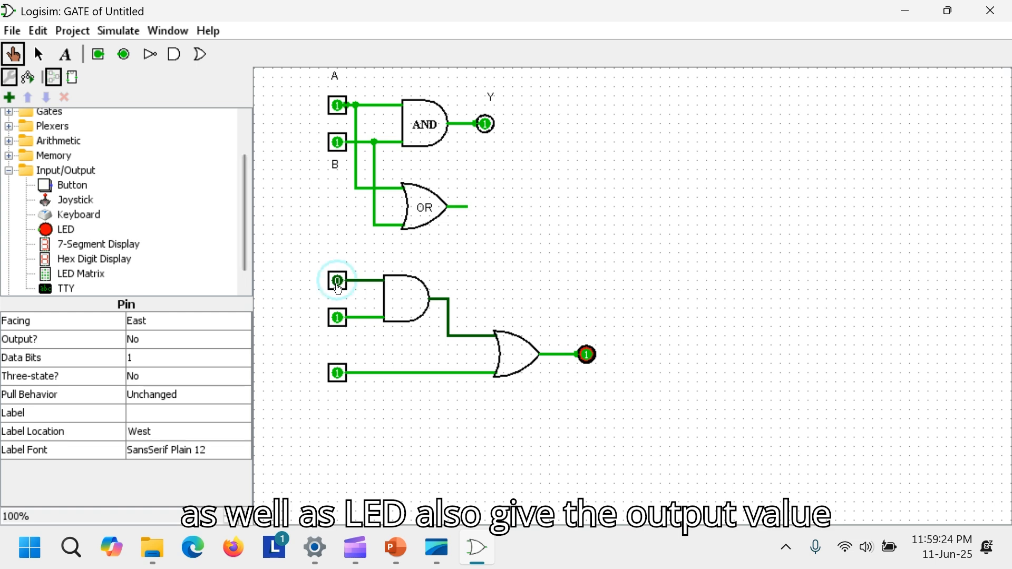
{"action": "left_click", "coordinate": [338, 318]}
{"action": "left_click", "coordinate": [338, 372]}
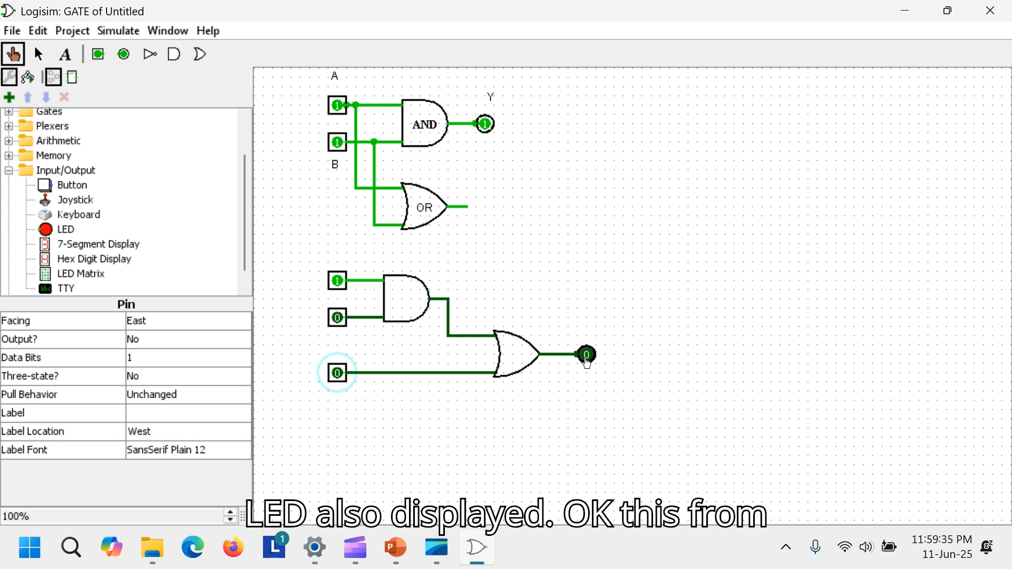
- Save the project over the existing gate.circ file in Documents
{"action": "left_click", "coordinate": [10, 33]}
{"action": "left_click", "coordinate": [50, 161]}
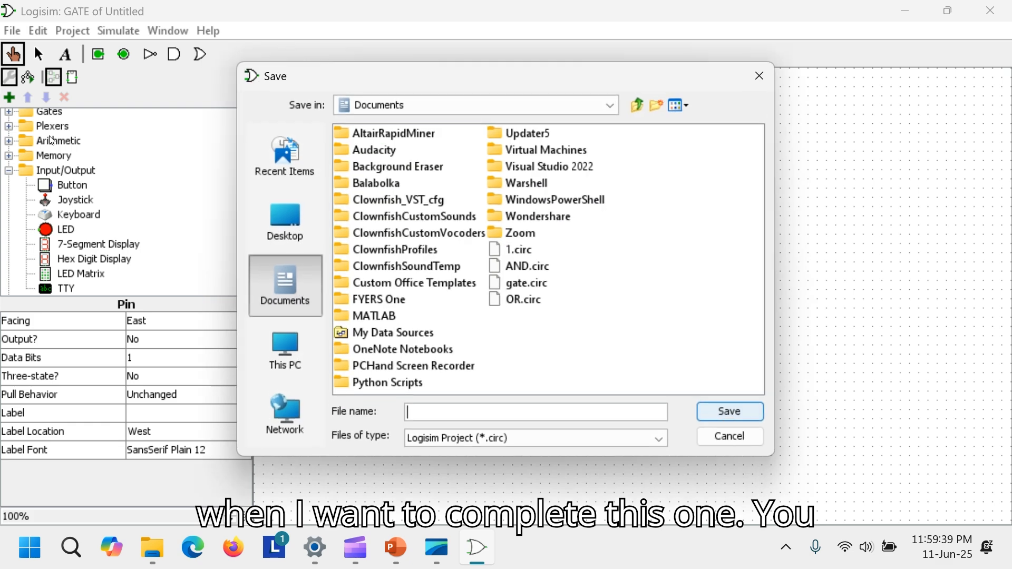
{"action": "left_click", "coordinate": [543, 289]}
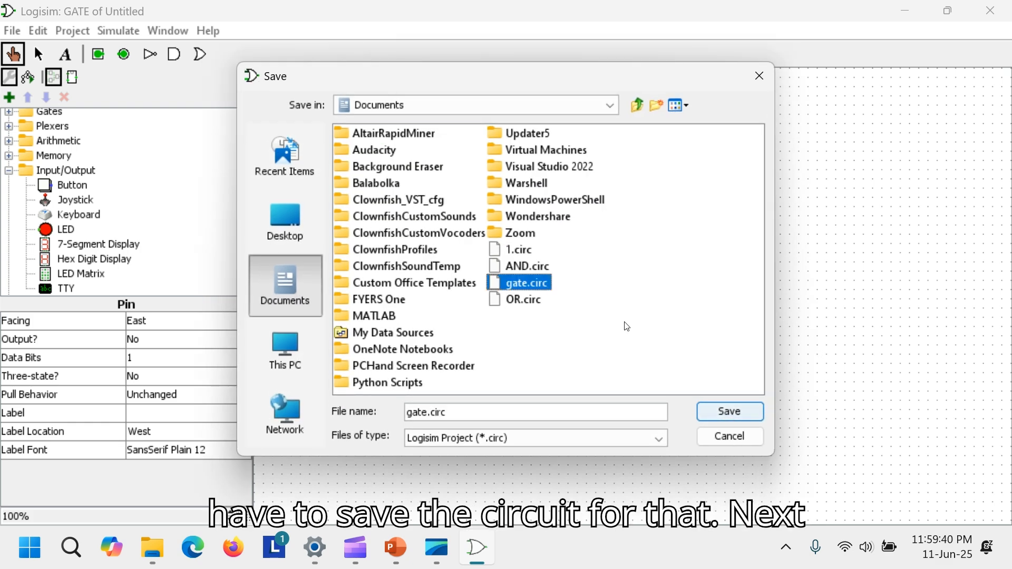
{"action": "left_click", "coordinate": [738, 414]}
{"action": "left_click", "coordinate": [468, 293]}
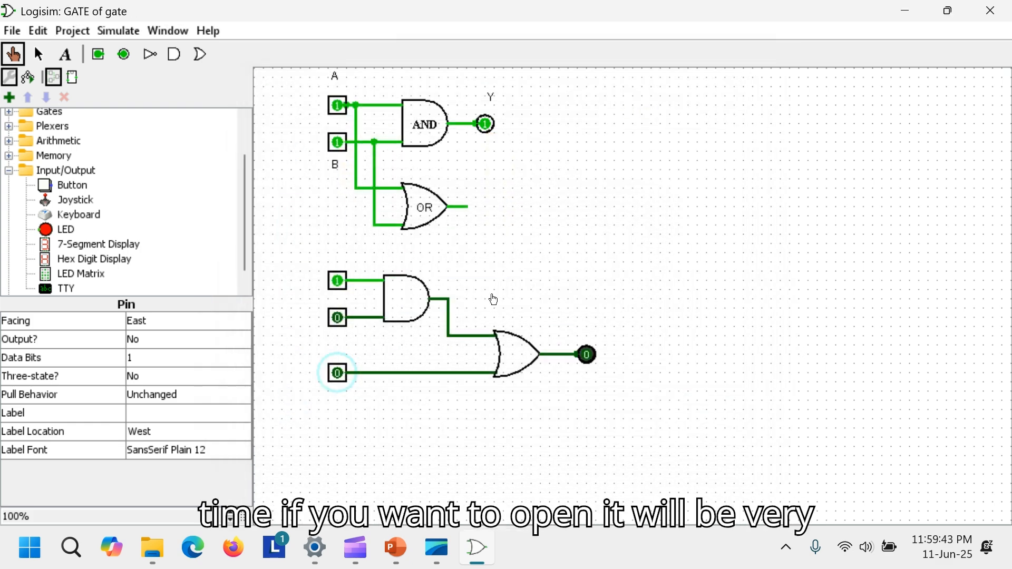